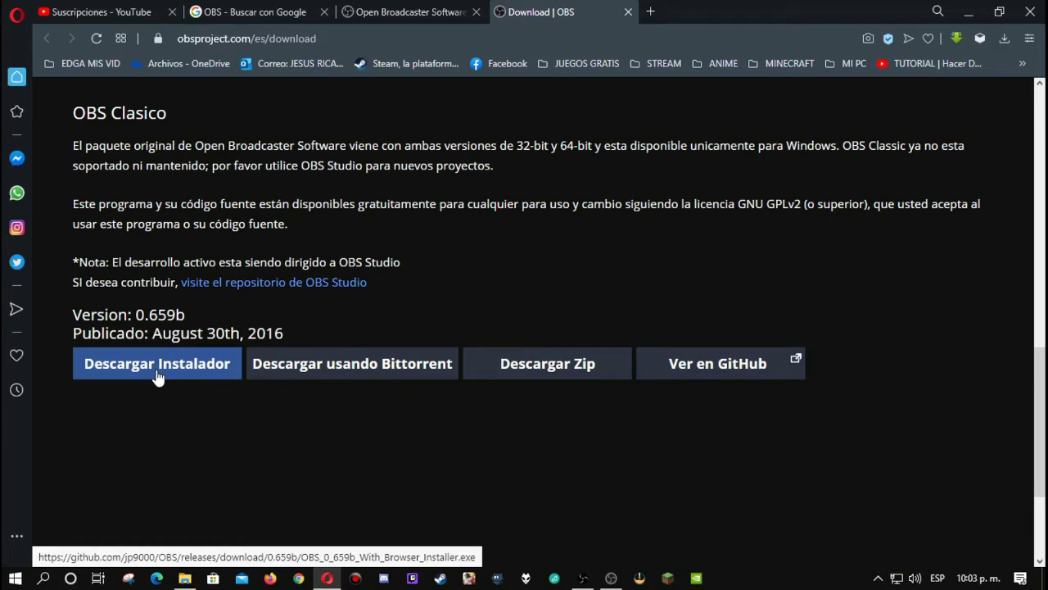
Review the OBS search results, the OBS Studio home page and the OBS Clasico section of the download page
scroll(230, 245, "up", 3)
left_click(256, 12)
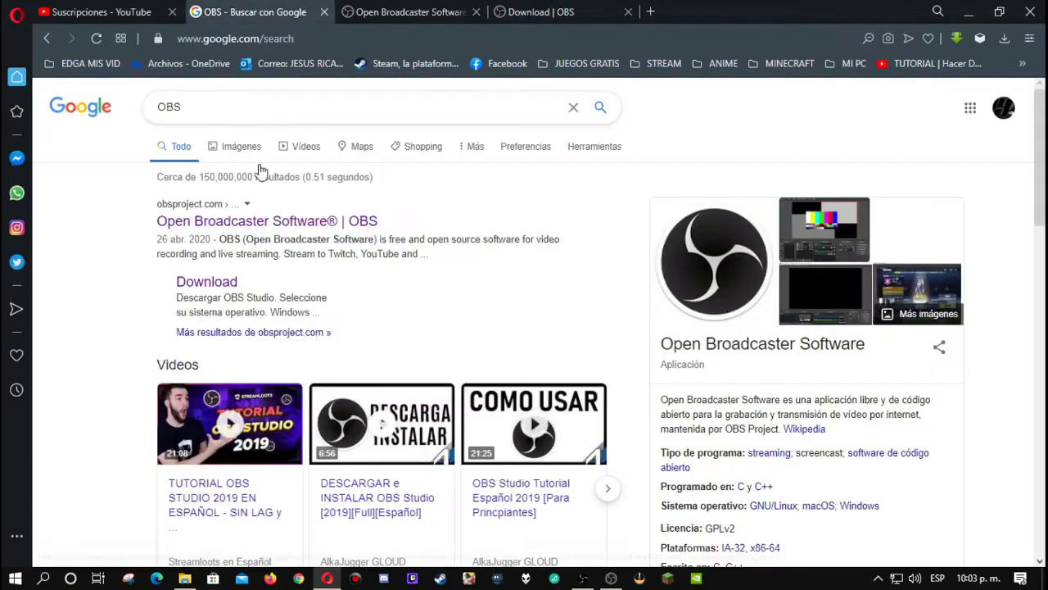
left_click(412, 15)
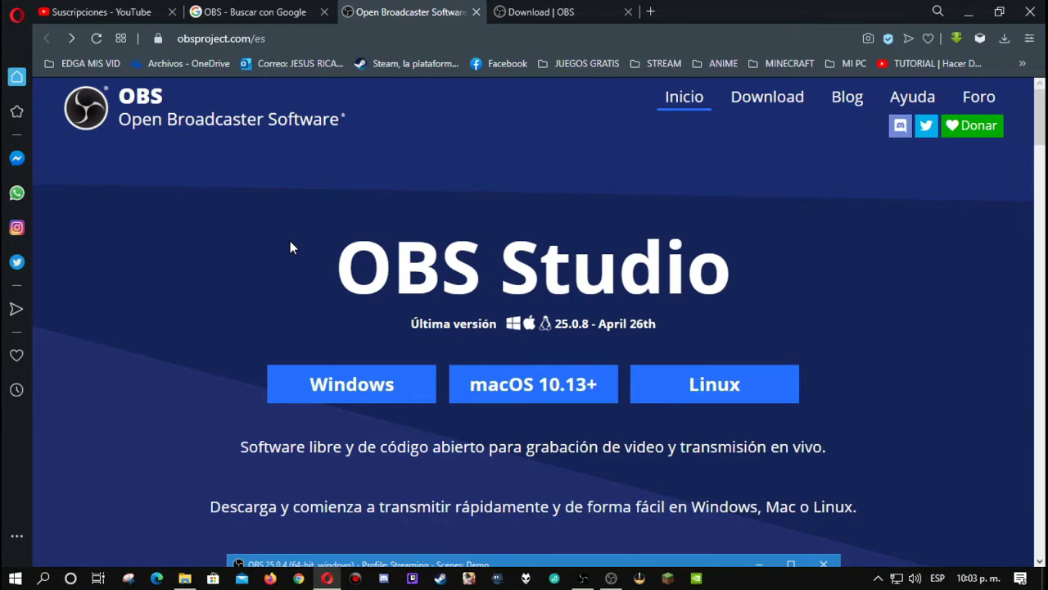
left_click(516, 18)
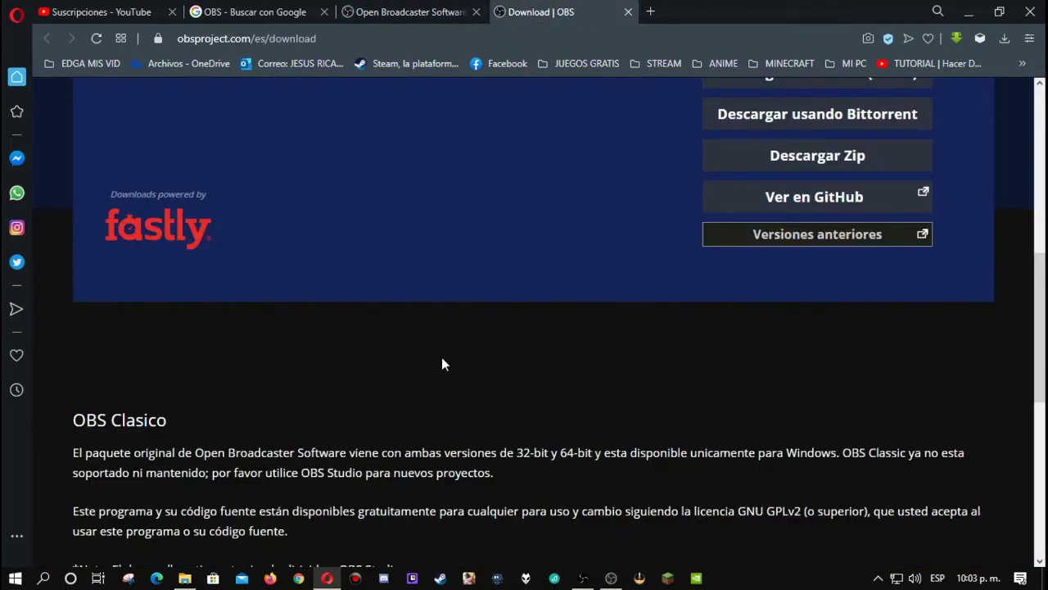
scroll(438, 360, "down", 4)
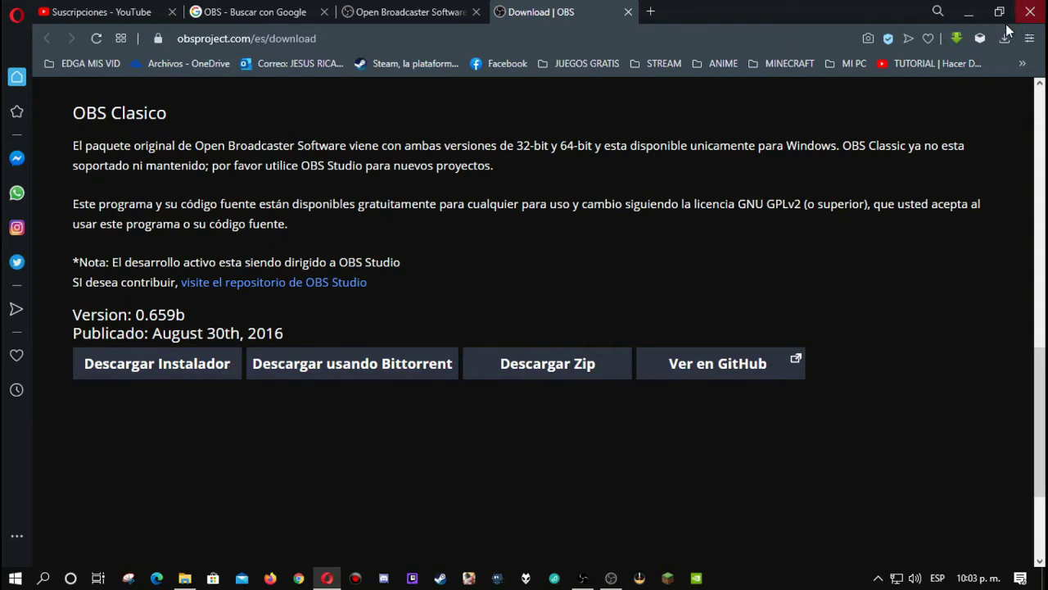
Switch to Open Broadcaster Software and add a scene named PRUEBA 666
left_click(968, 12)
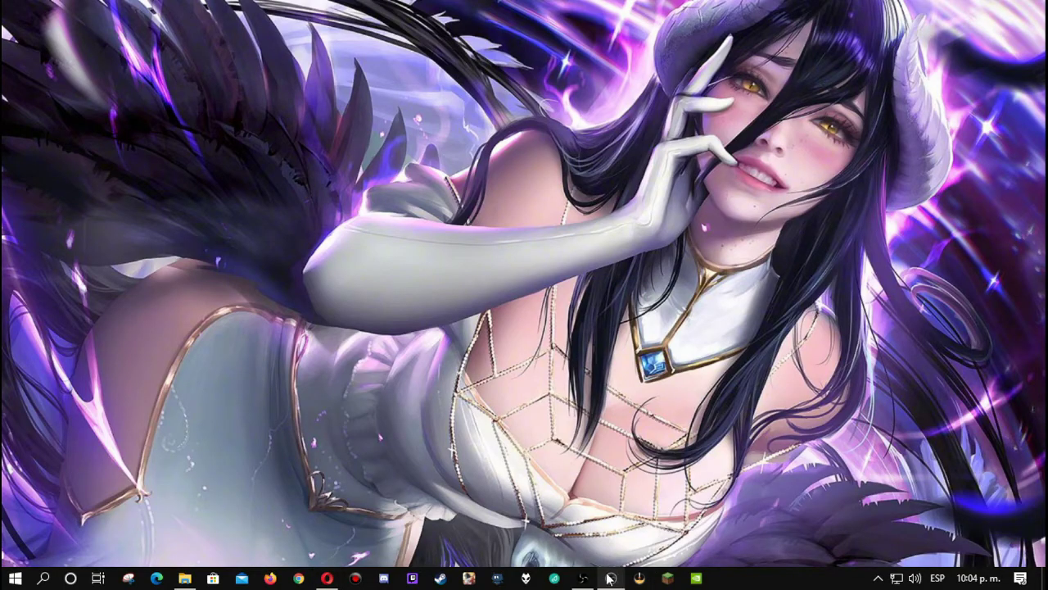
left_click(581, 579)
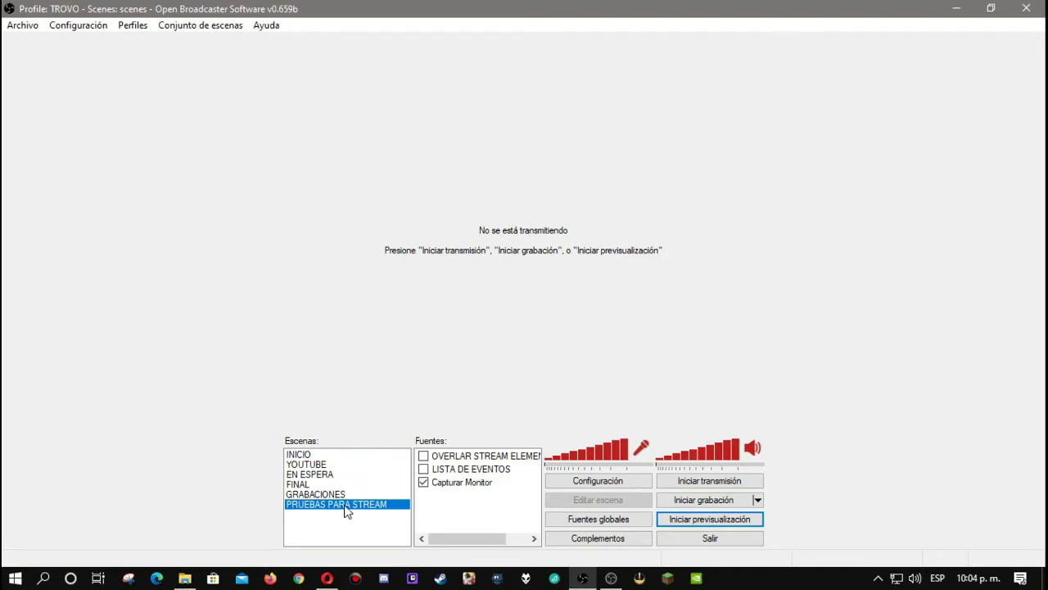
right_click(330, 526)
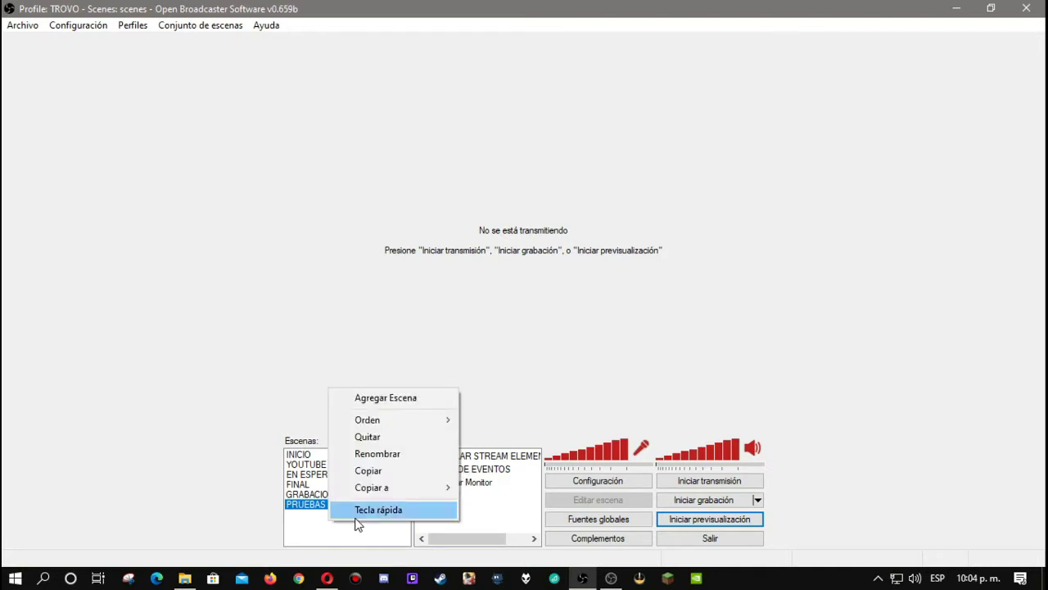
left_click(385, 398)
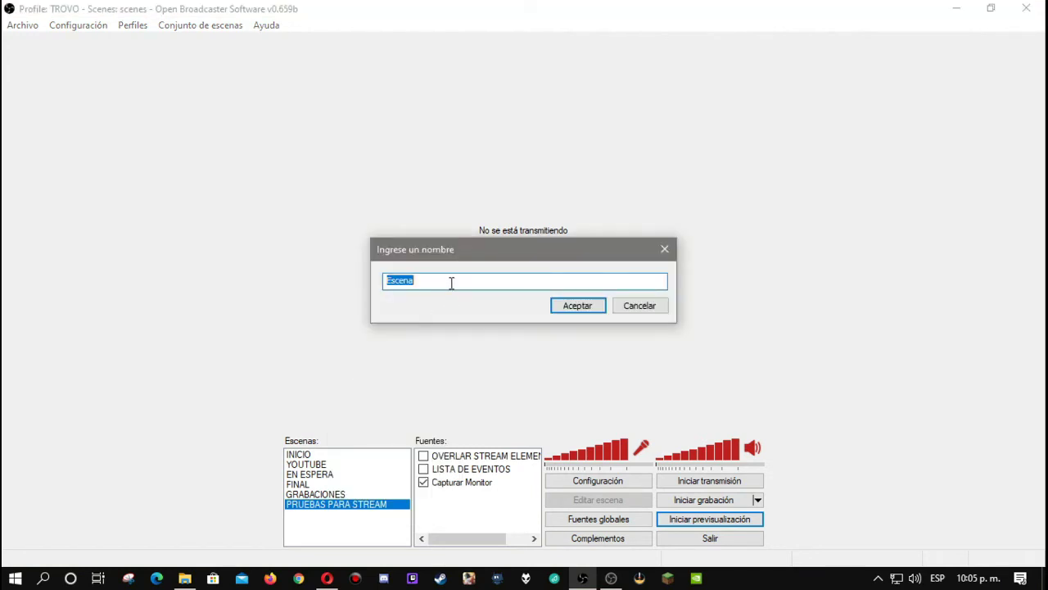
type("PRUERBA")
key("BackSpace")
key("BackSpace")
key("BackSpace")
type("BA 666")
left_click(578, 307)
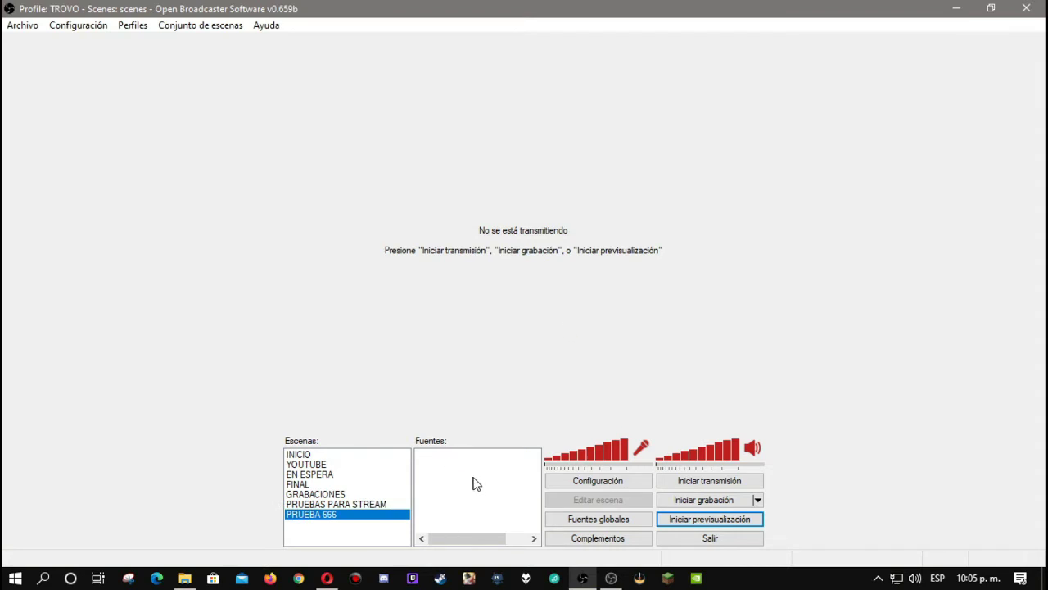
Check the empty scene's preview and add a Capturar Monitor source for monitor 1 under its default name
left_click(694, 519)
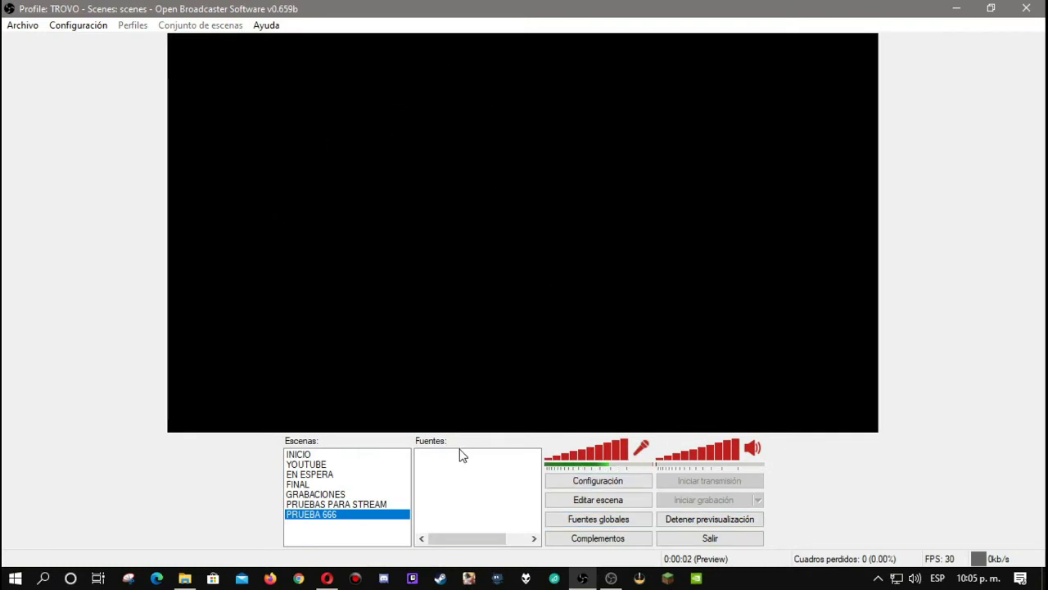
left_click(675, 518)
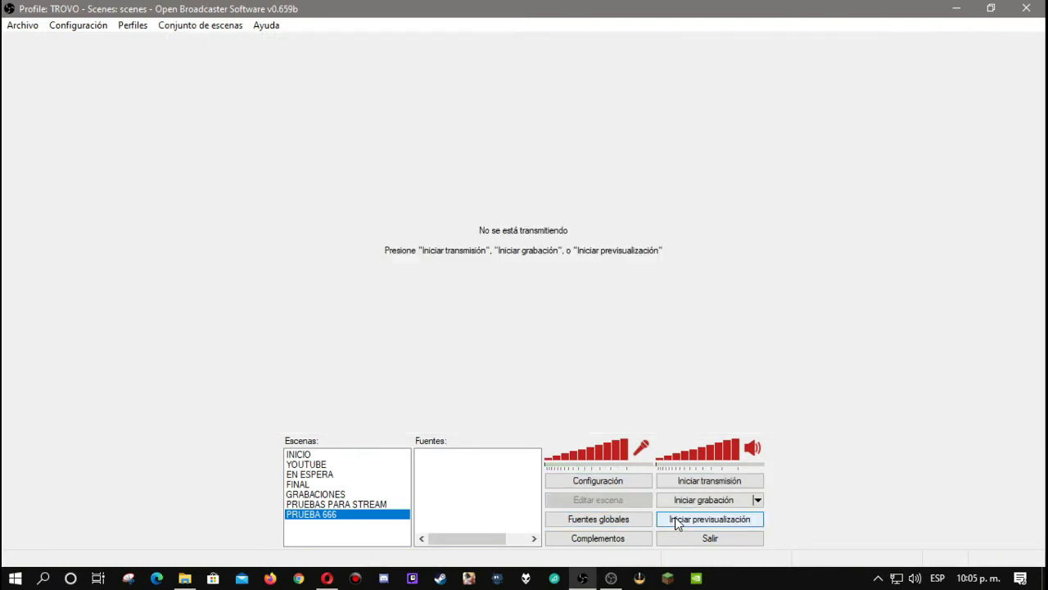
right_click(432, 472)
mouse_move(450, 480)
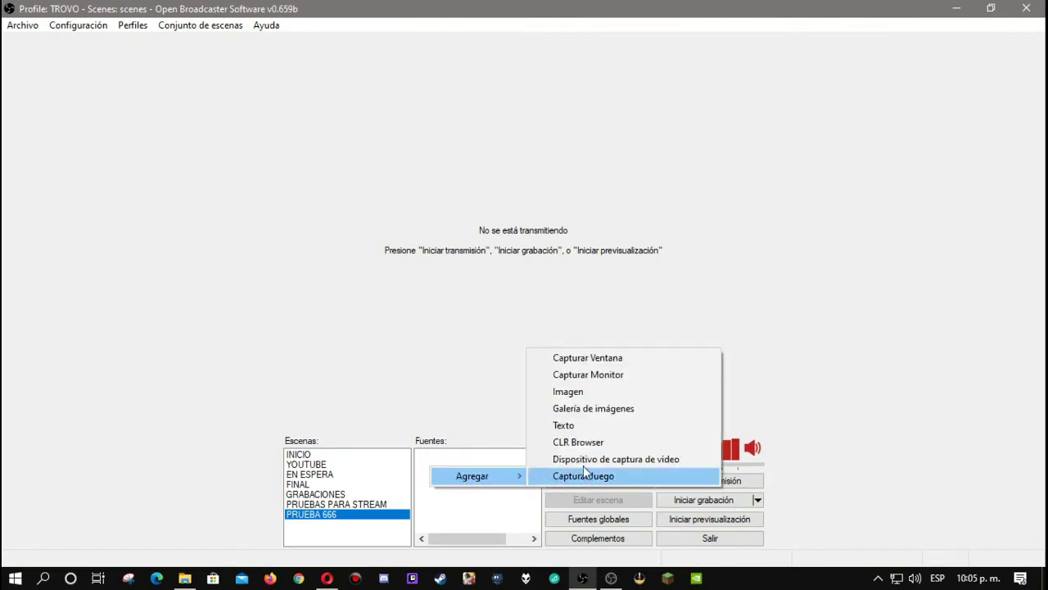
left_click(590, 375)
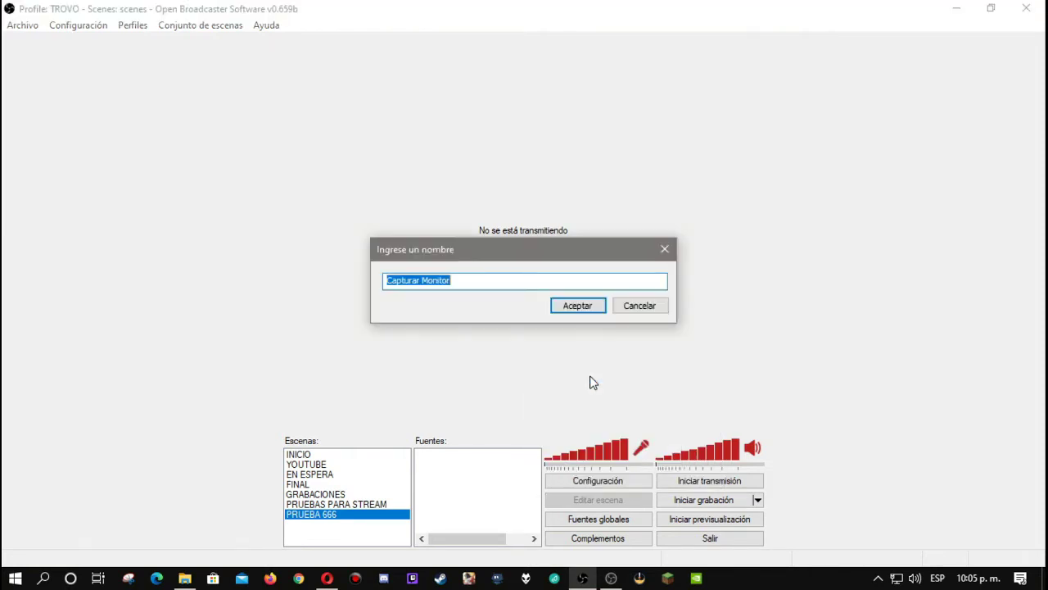
left_click(582, 307)
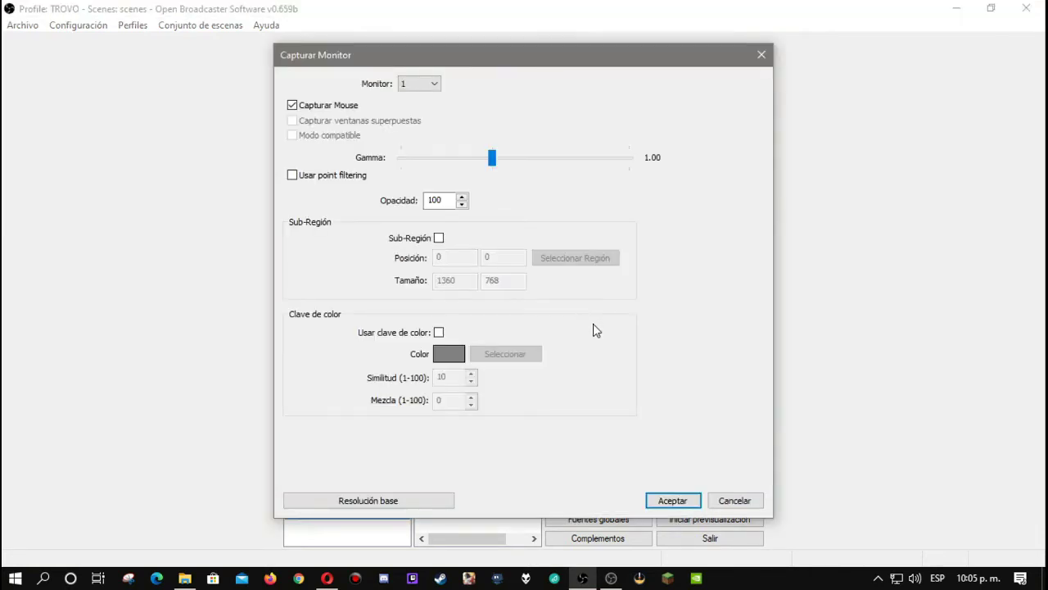
left_click(435, 85)
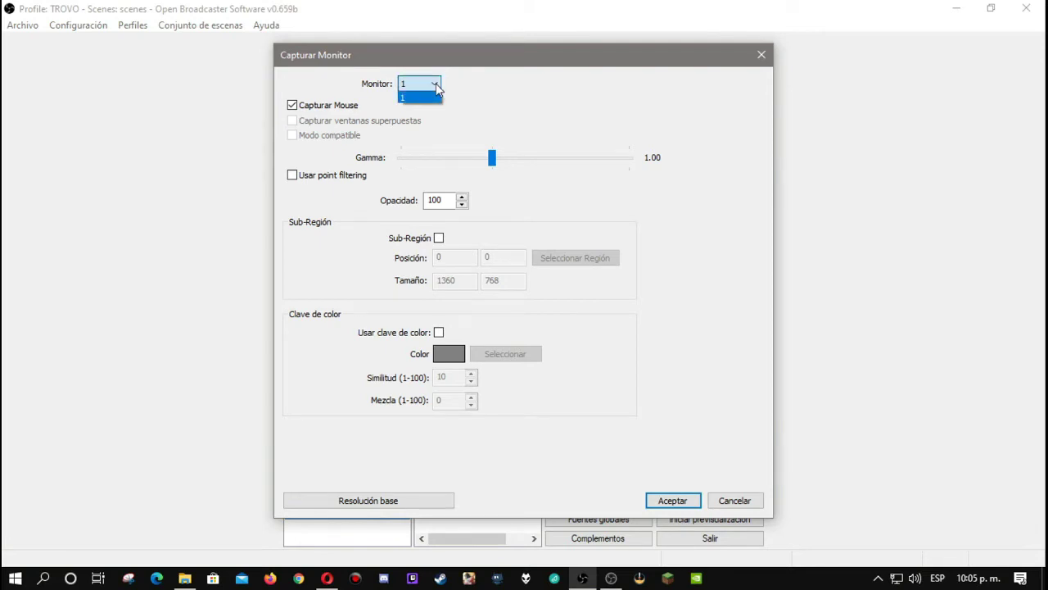
left_click(436, 85)
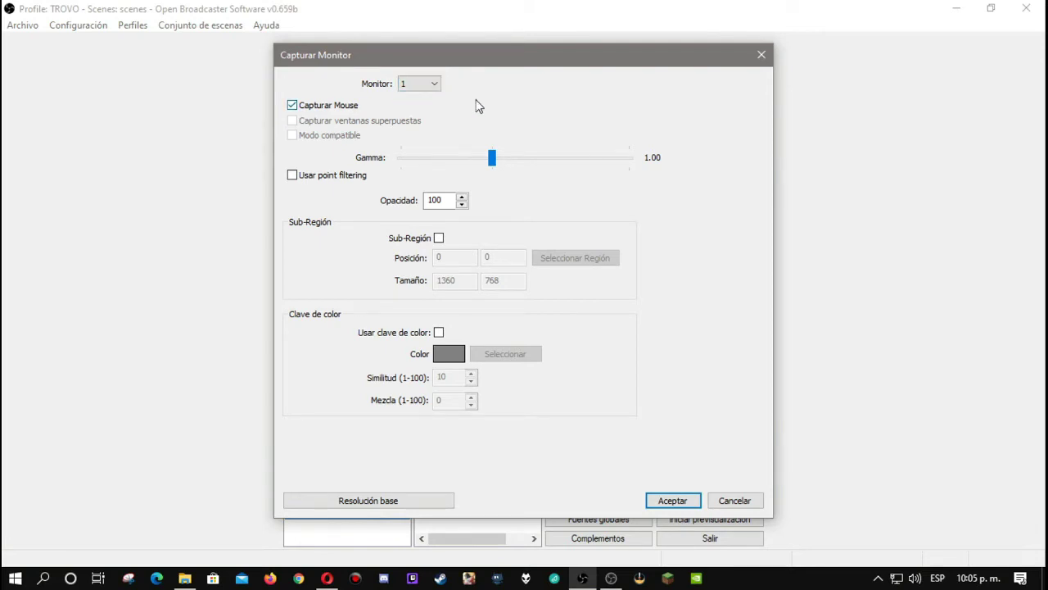
left_click(667, 501)
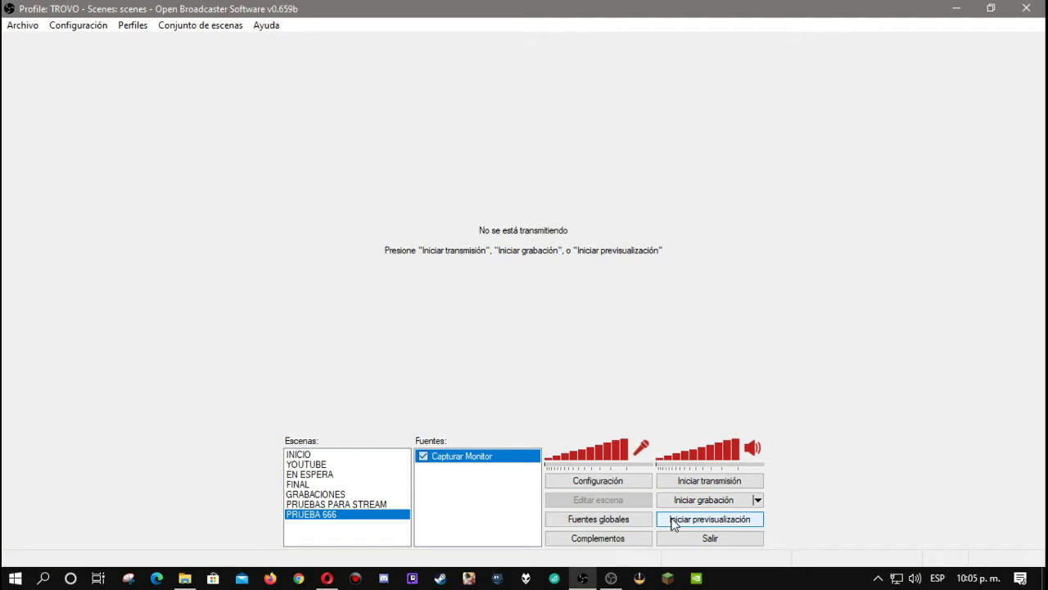
Preview PRUEBA 666 and, in scene editing, reposition the monitor capture and fit it to the whole canvas
left_click(673, 519)
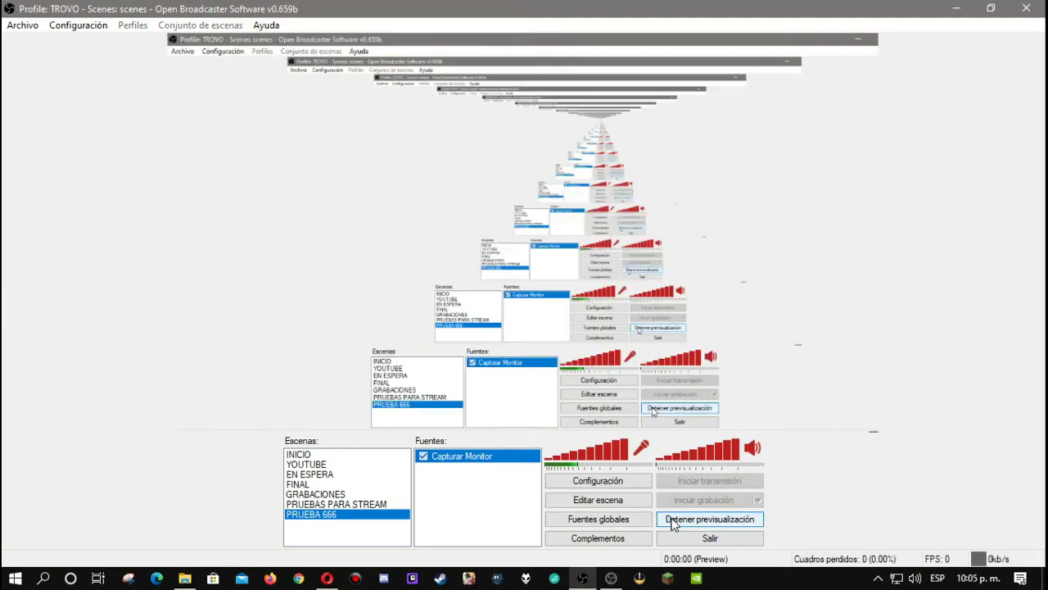
left_click(569, 500)
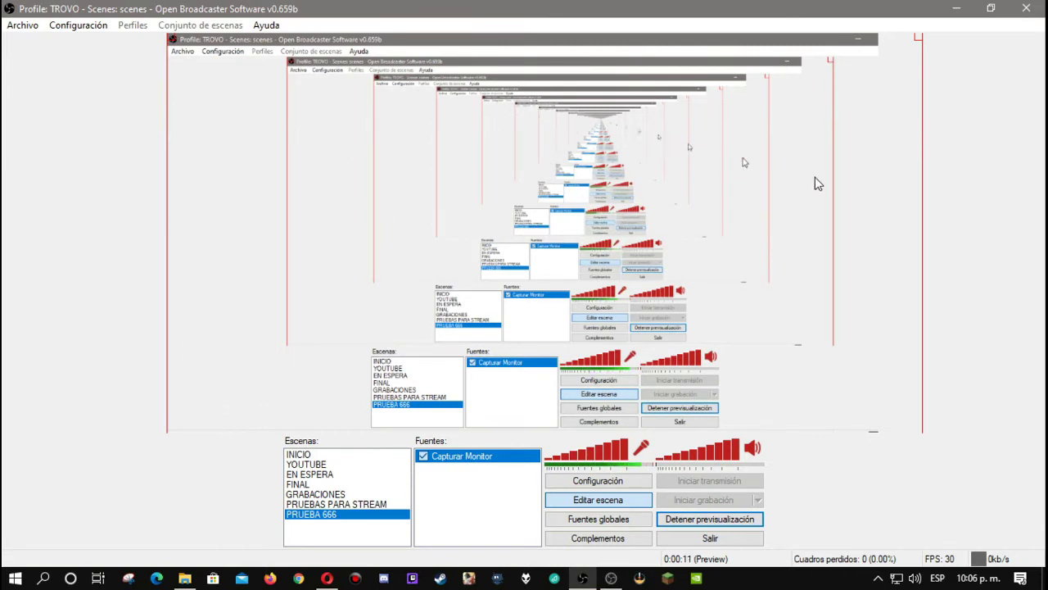
left_click_drag(899, 176, 904, 286)
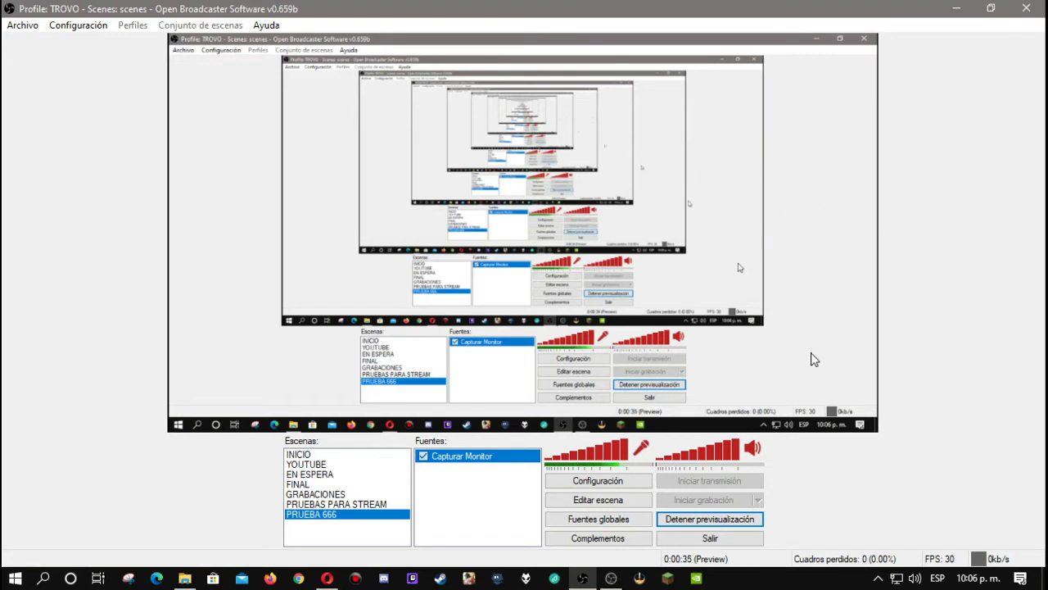
left_click(563, 500)
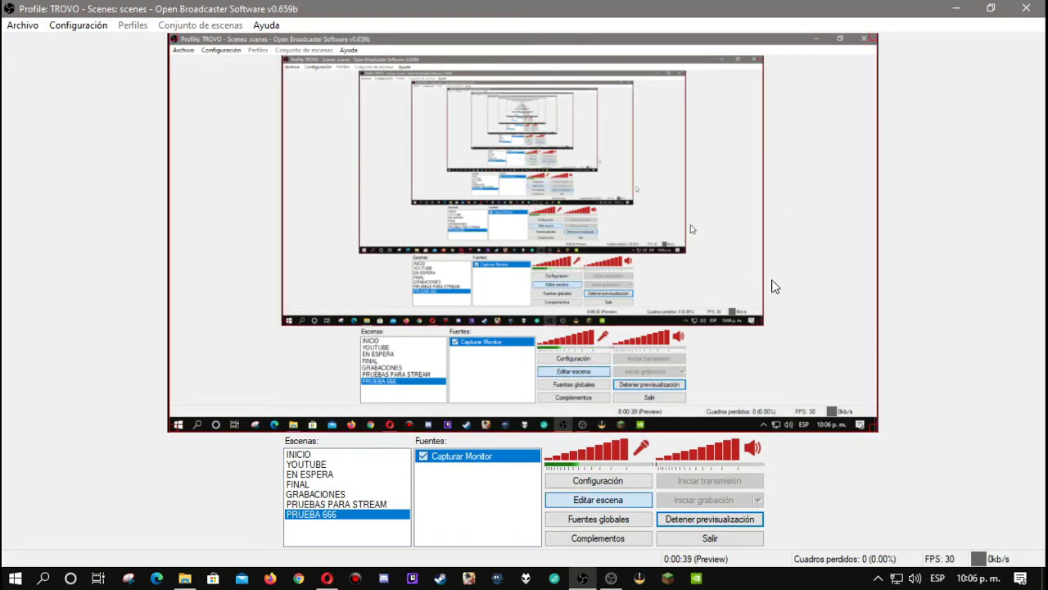
left_click_drag(836, 199, 890, 311)
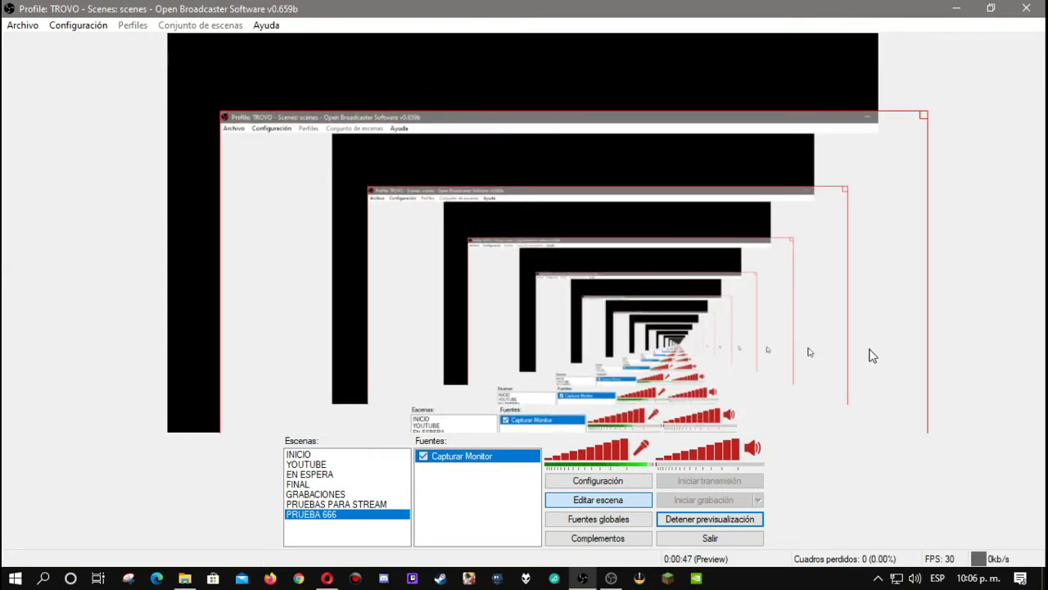
key("ctrl+f")
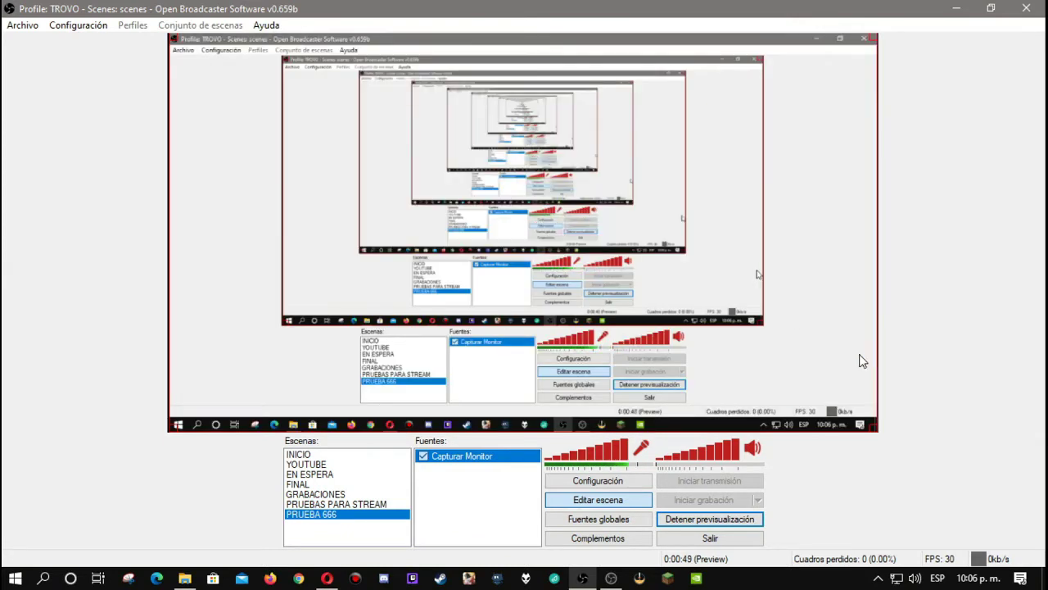
left_click(578, 500)
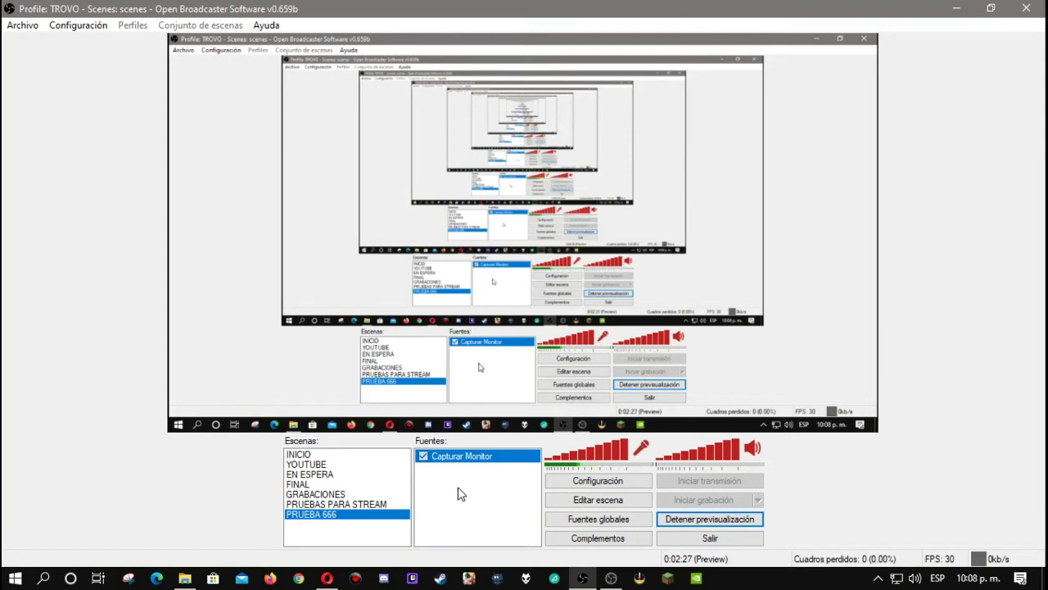
right_click(459, 493)
mouse_move(480, 497)
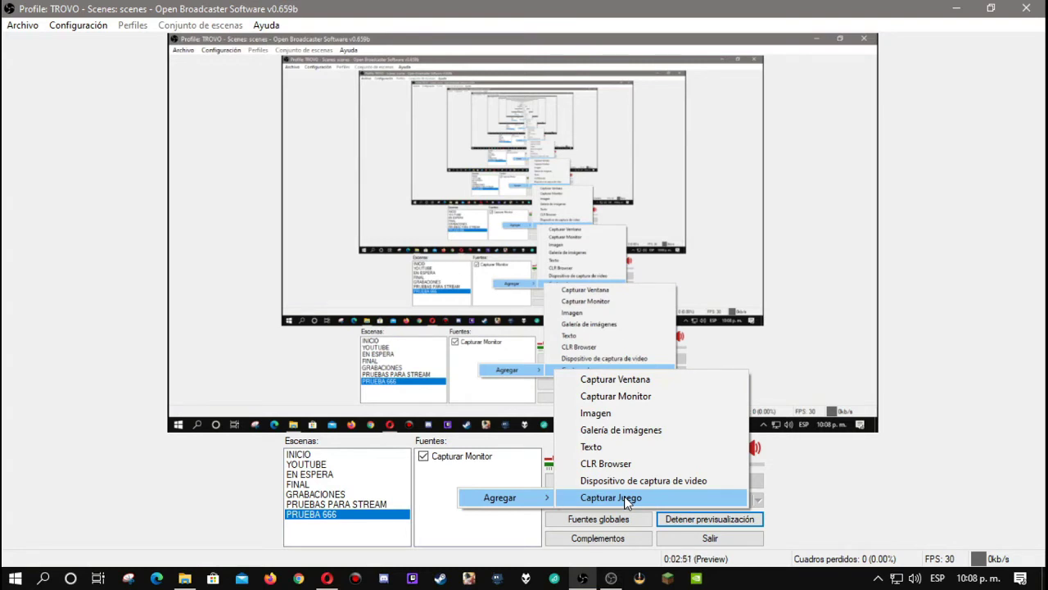
left_click(121, 337)
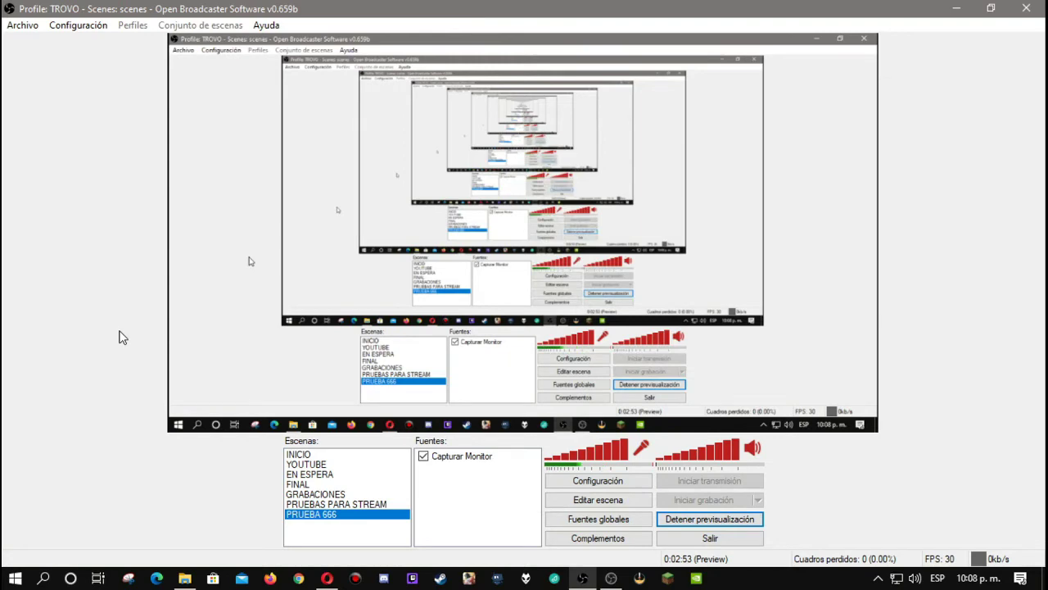
Go to the Windows desktop, show its icons and launch the pSX emulator from the psxfin shortcut
left_click(956, 9)
right_click(734, 85)
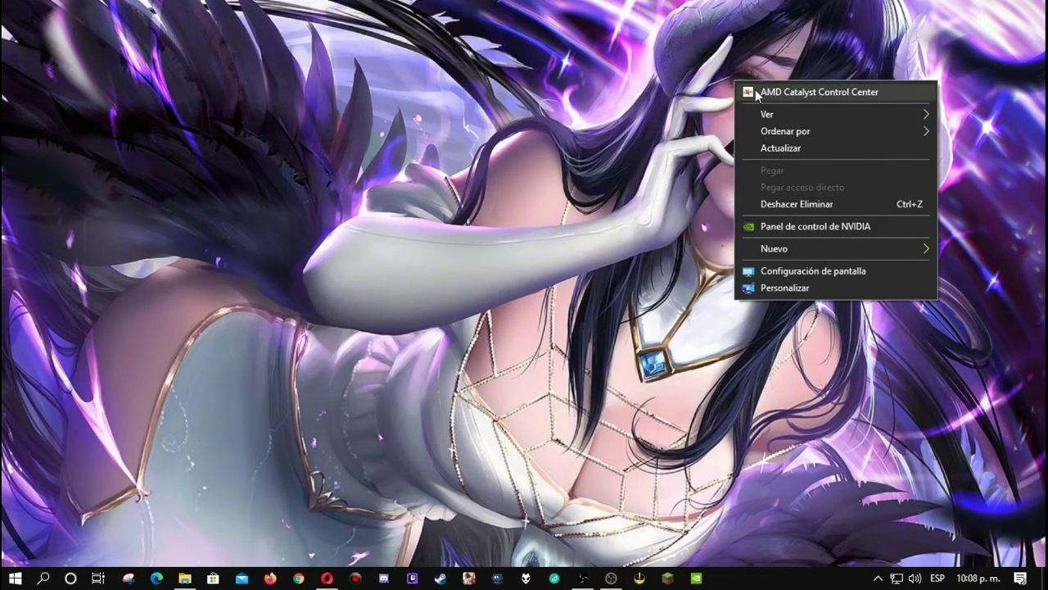
mouse_move(769, 114)
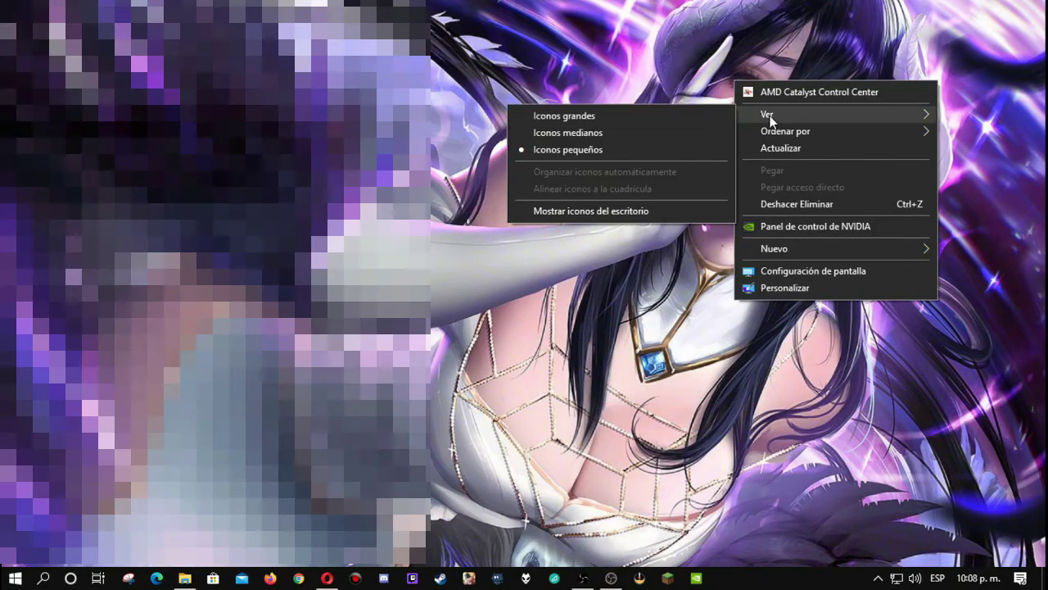
left_click(597, 213)
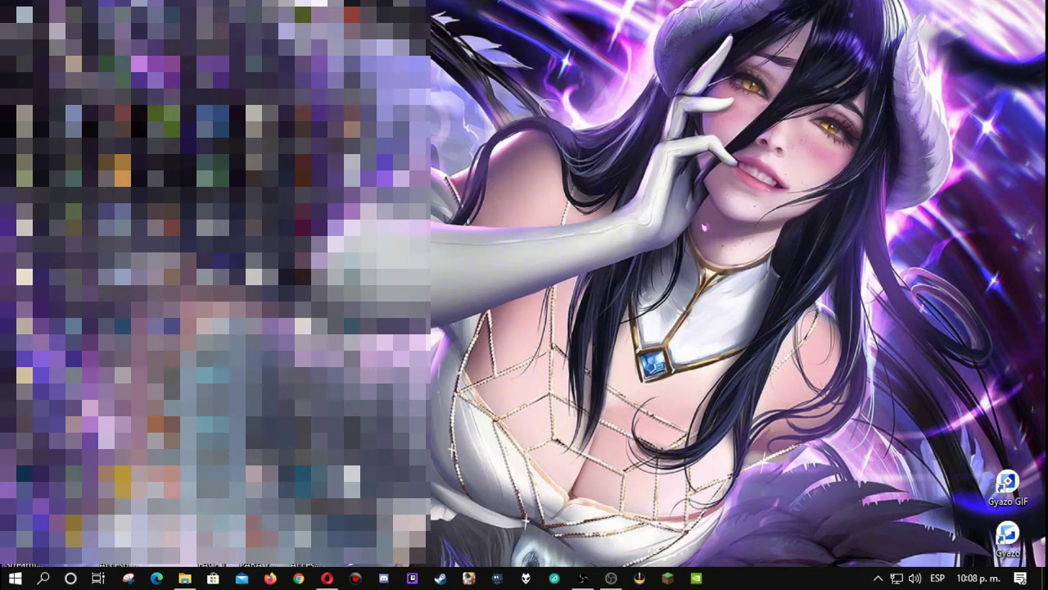
left_click_drag(319, 537, 734, 582)
Hide the desktop icons
right_click(651, 234)
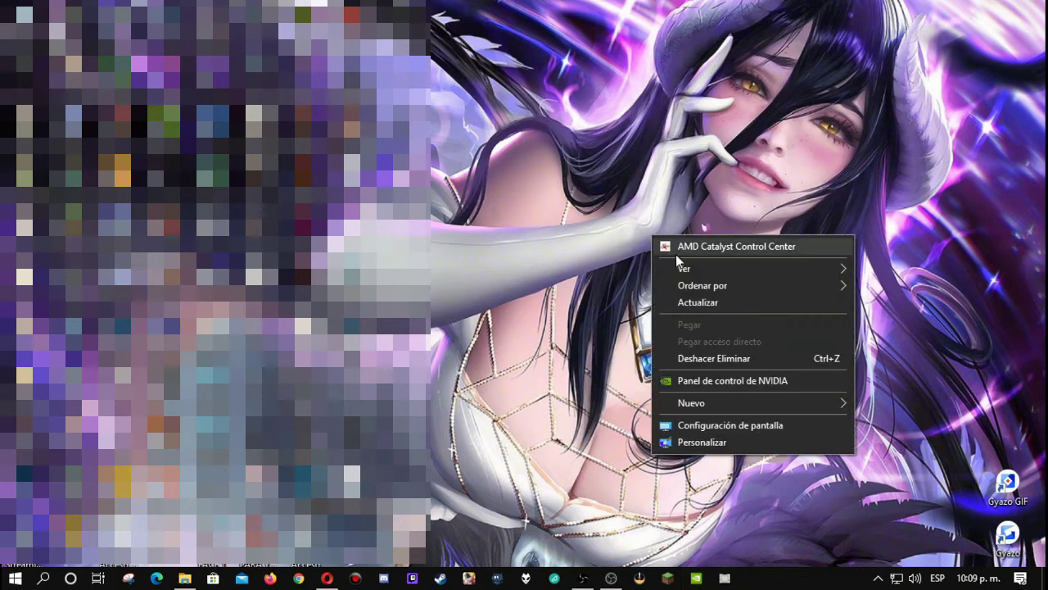
mouse_move(690, 270)
left_click(565, 365)
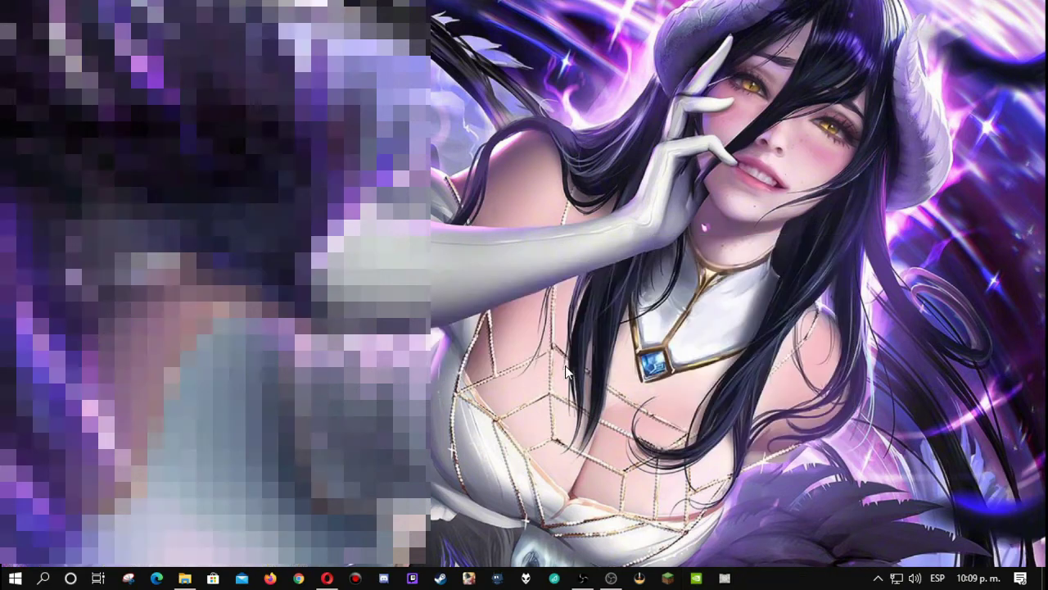
Put the psxfin console window out of view and move the pSX v1.13 window to the desktop's upper-right corner
left_click(723, 580)
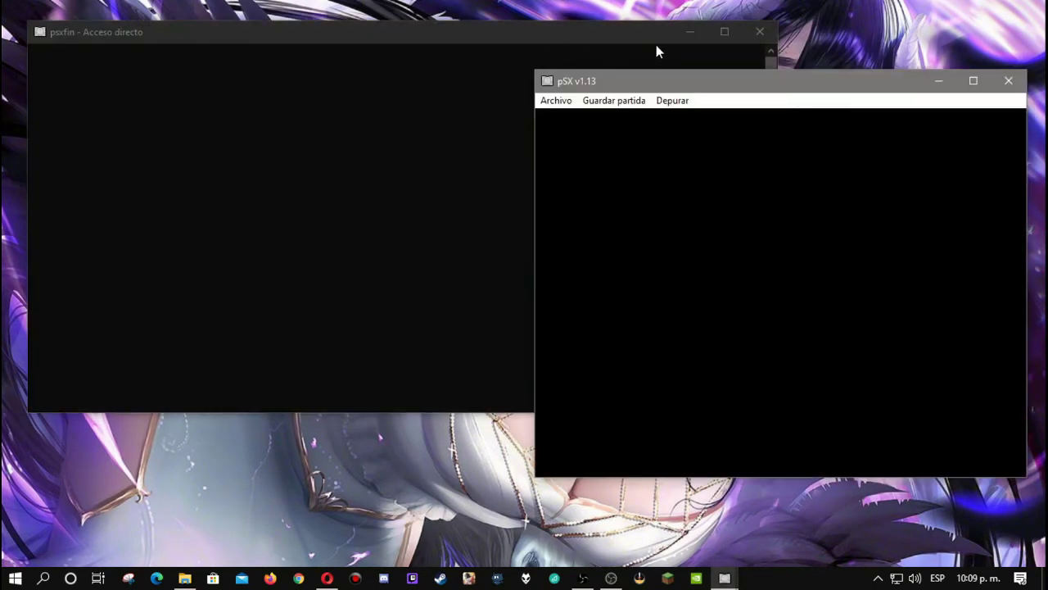
left_click(723, 33)
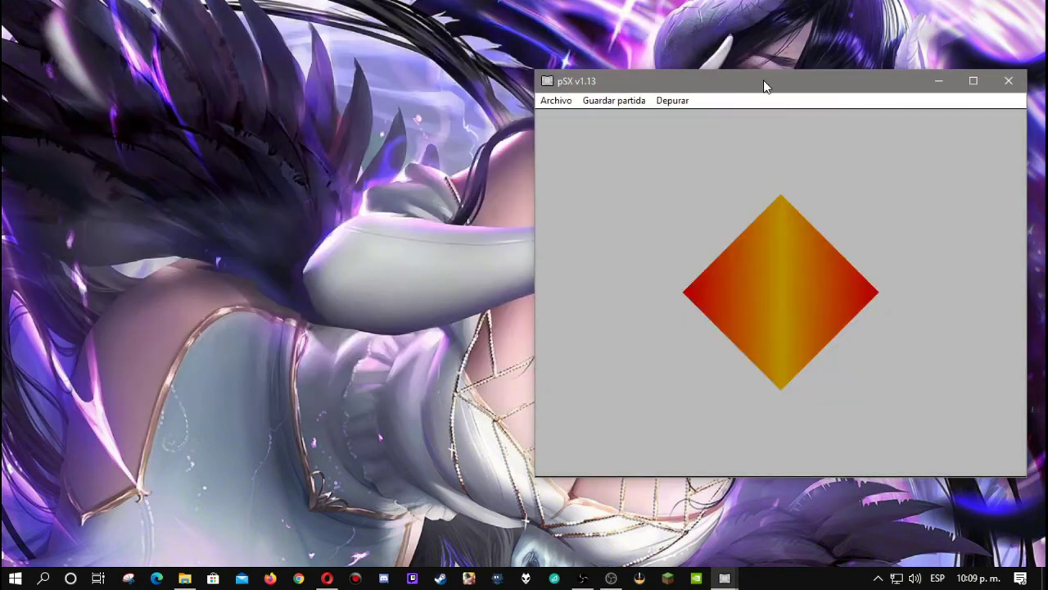
left_click(764, 49)
left_click_drag(777, 85, 774, 51)
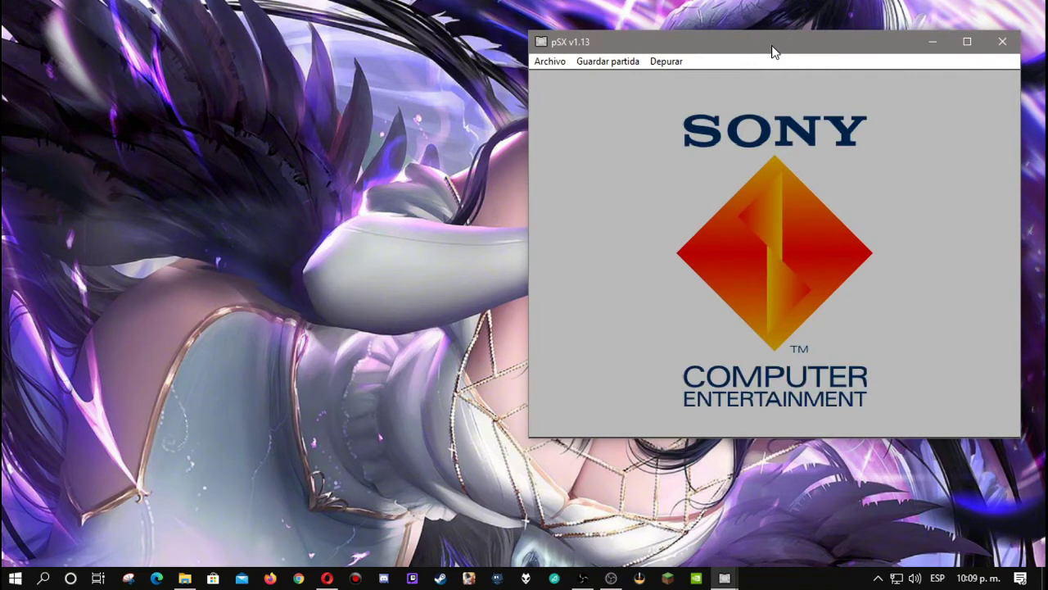
left_click_drag(775, 51, 795, 33)
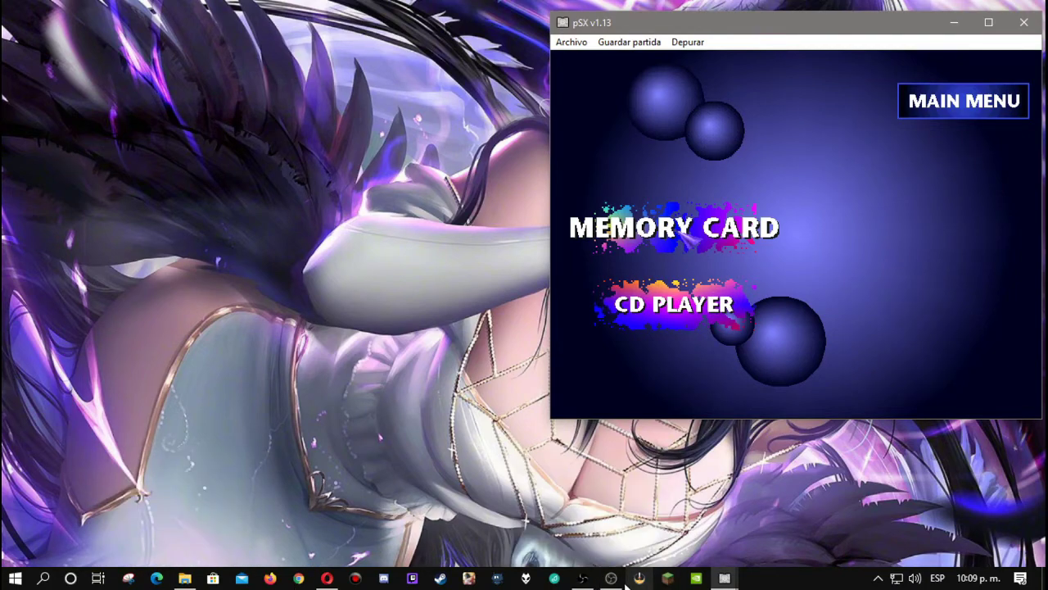
Switch to Open Broadcaster Software and place its window in the free desktop area beside the pSX window
left_click(582, 579)
left_click_drag(483, 10, 292, 22)
left_click_drag(60, 117, 0, 123)
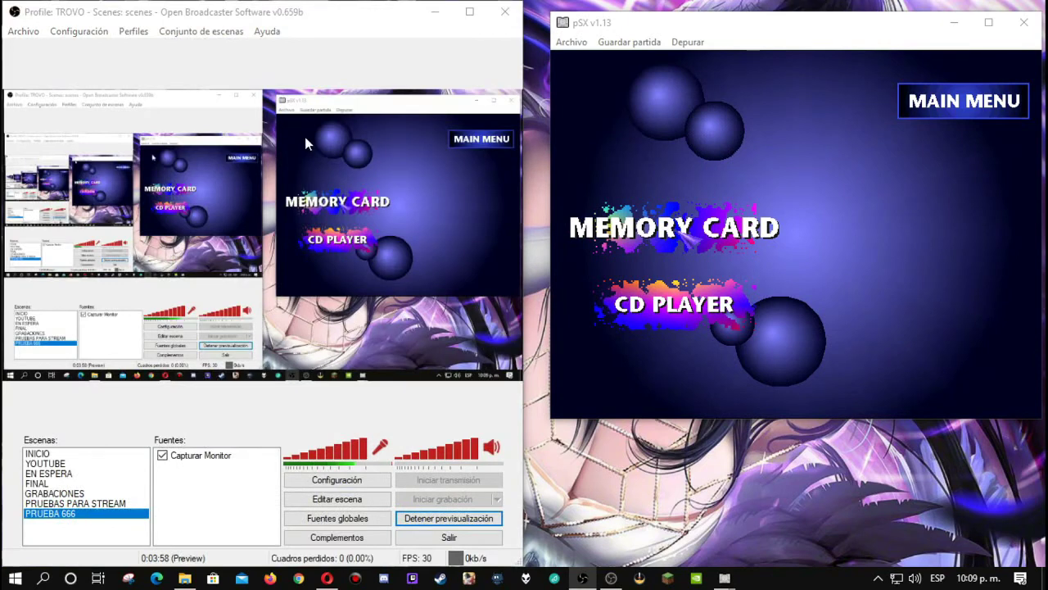
left_click(350, 49)
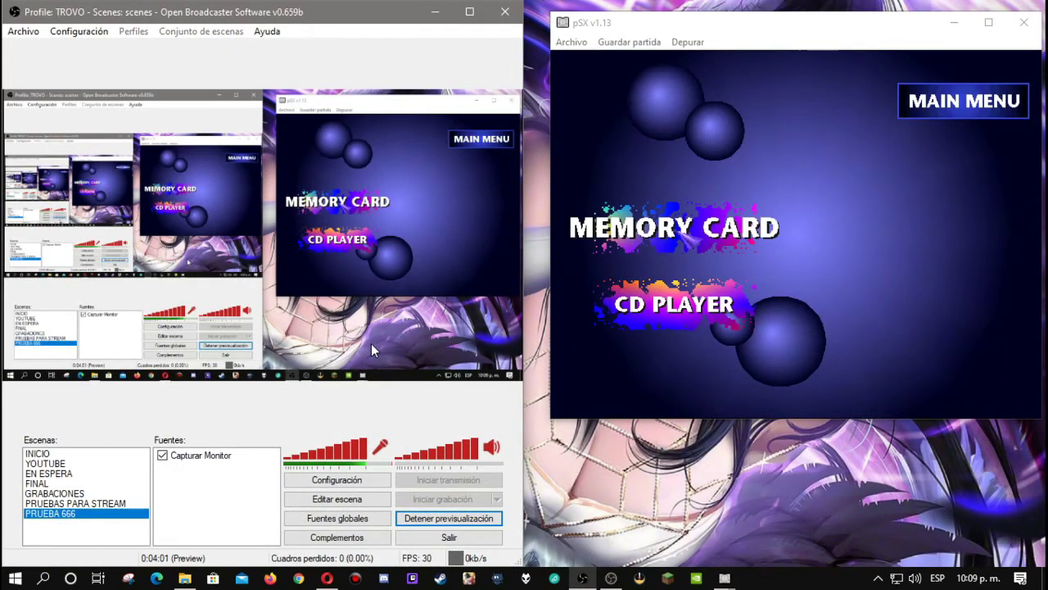
Add a Capturar Ventana source to PRUEBA 666 under its default name, capturing the pSX v1.13 window
right_click(188, 484)
mouse_move(209, 502)
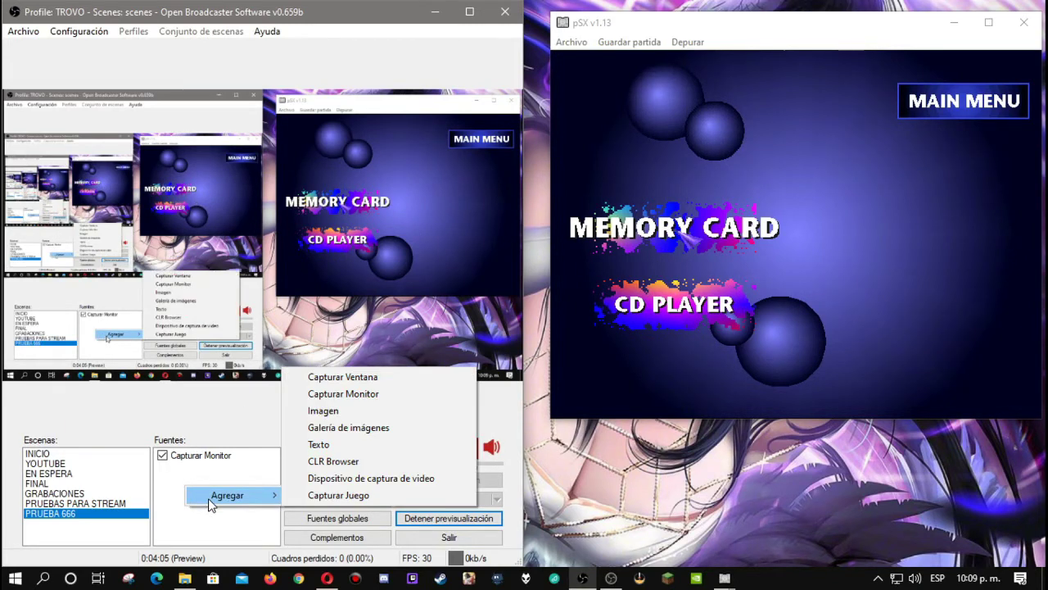
left_click(357, 379)
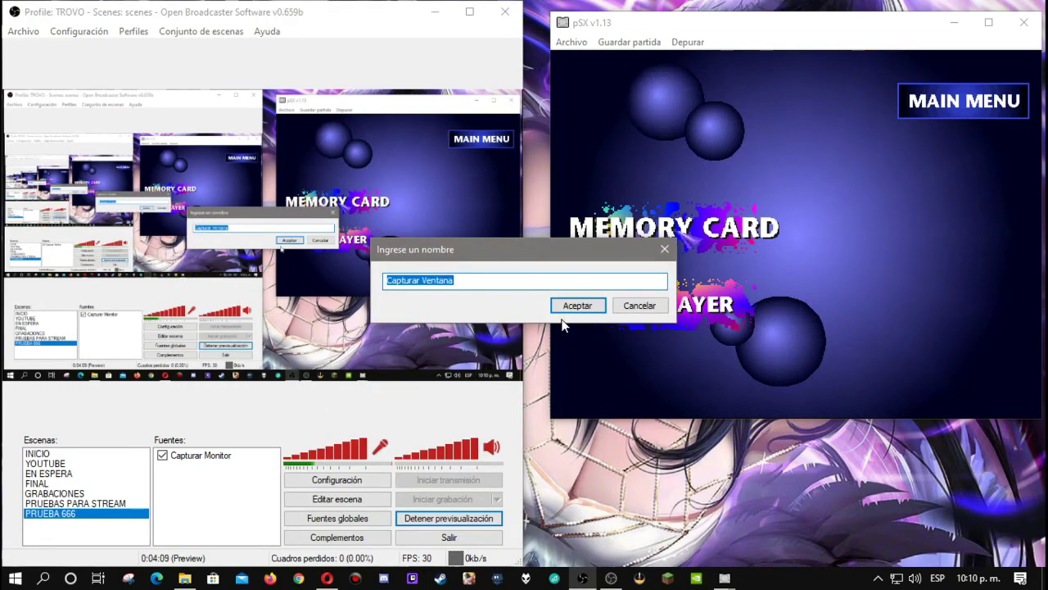
left_click(581, 306)
left_click_drag(542, 84, 335, 68)
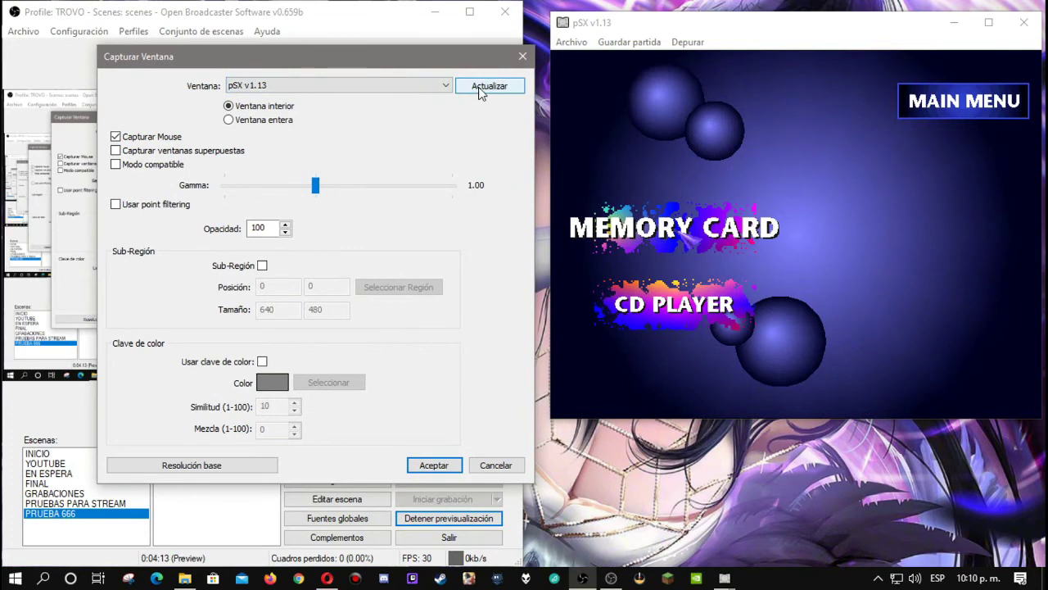
left_click(433, 465)
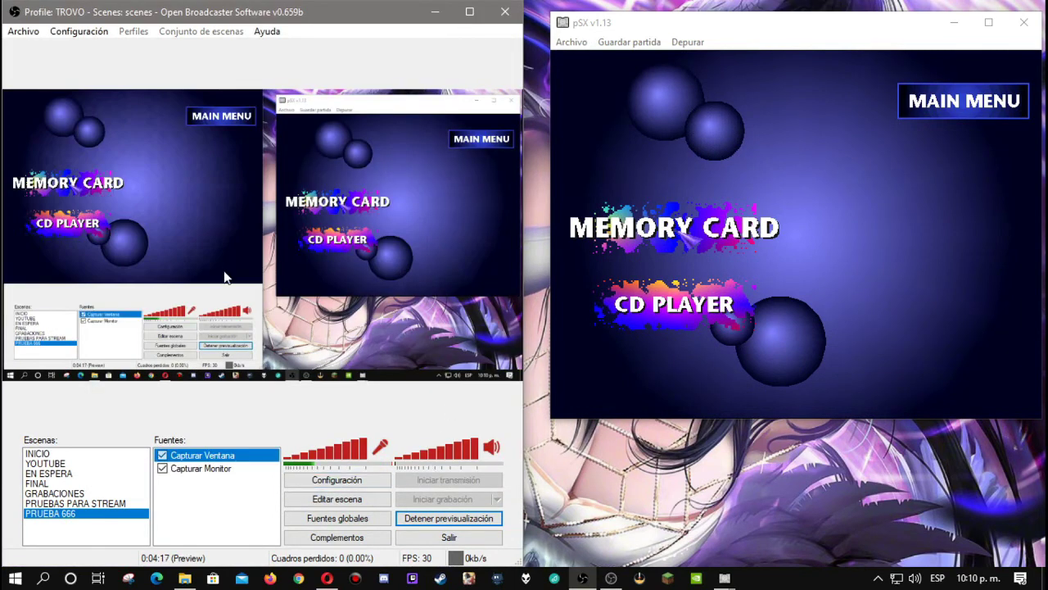
In scene editing, fit the window capture to the canvas height and align it with the canvas's right edge
left_click(303, 502)
left_click_drag(194, 204, 385, 236)
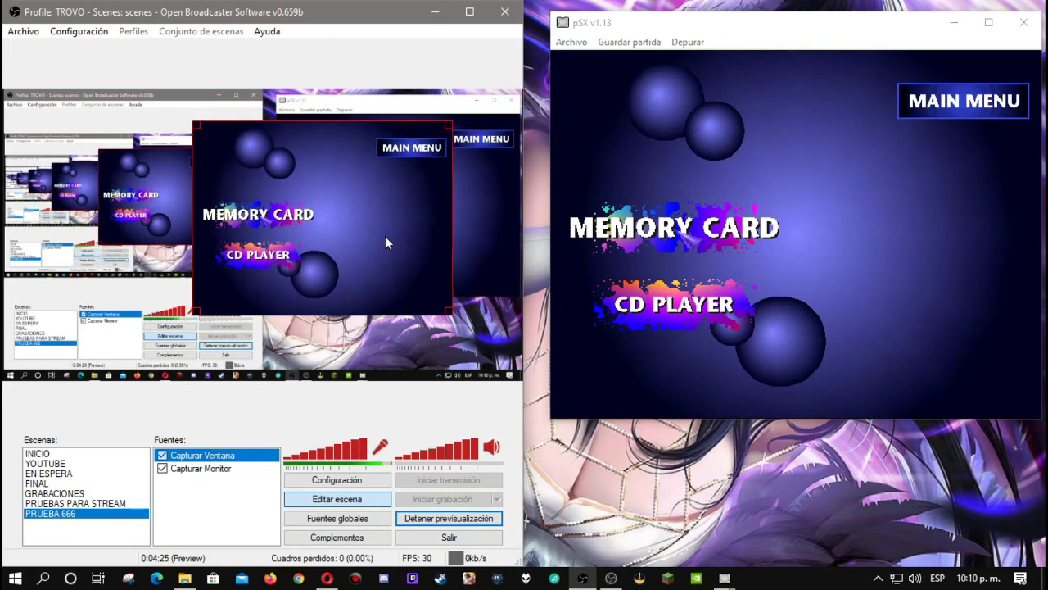
key("ctrl+f")
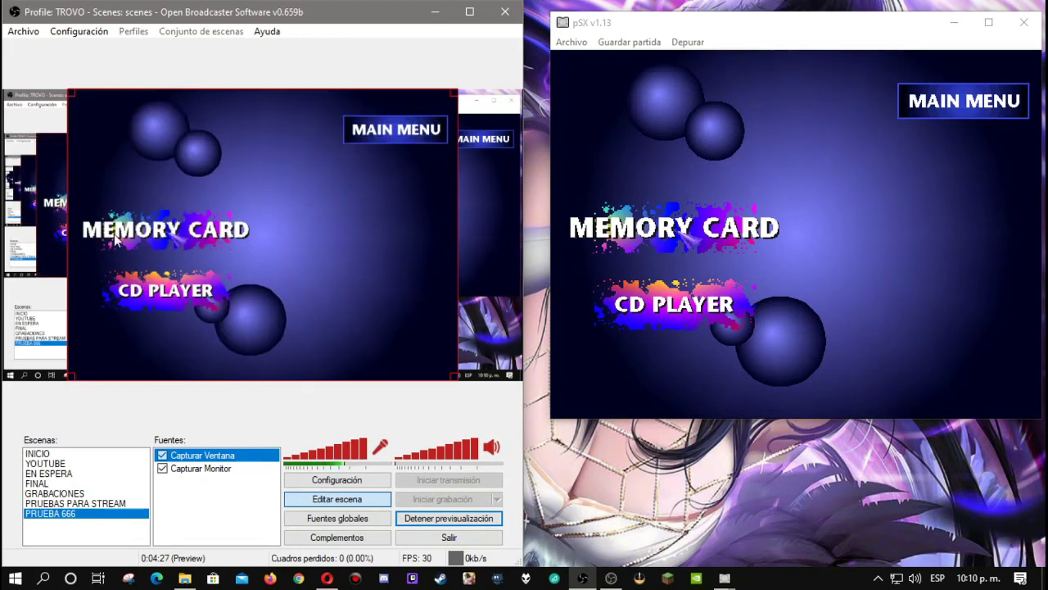
left_click_drag(318, 226, 381, 236)
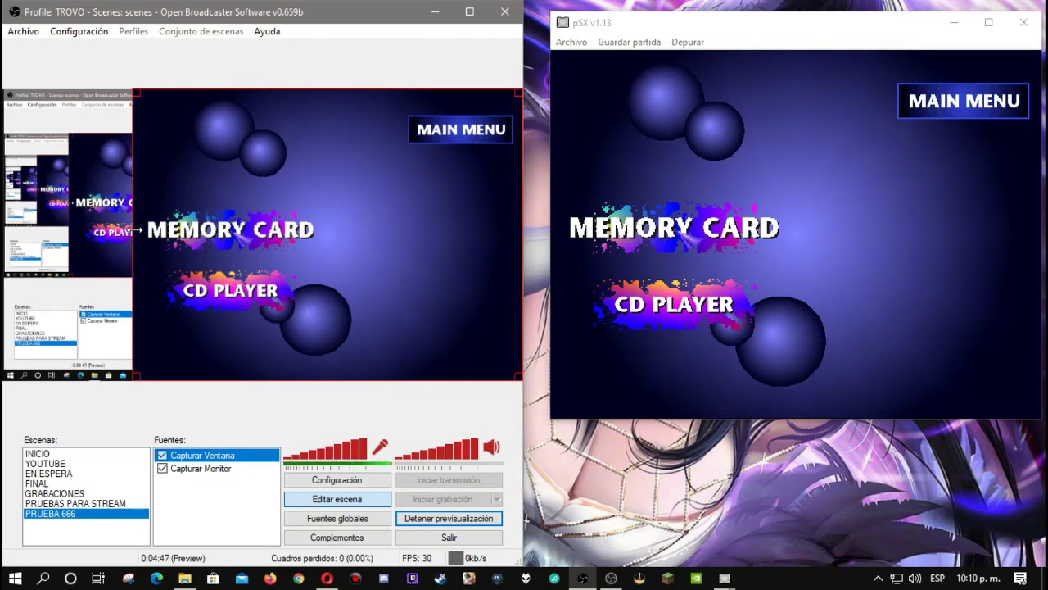
left_click(295, 504)
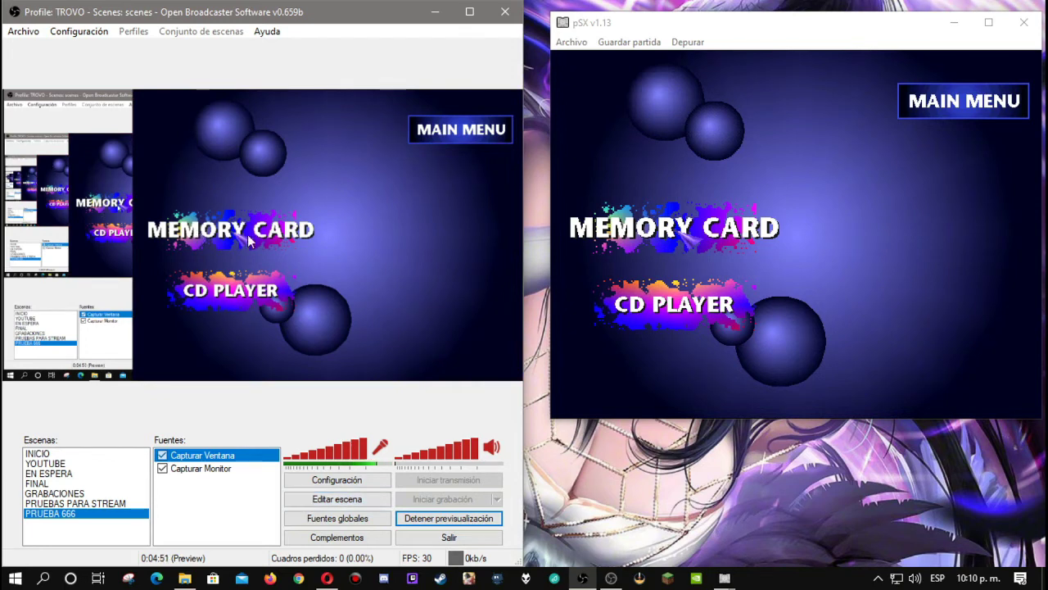
Stretch the window capture to the canvas's left edge in scene editing and shift the program window slightly away from the screen edge
left_click(331, 500)
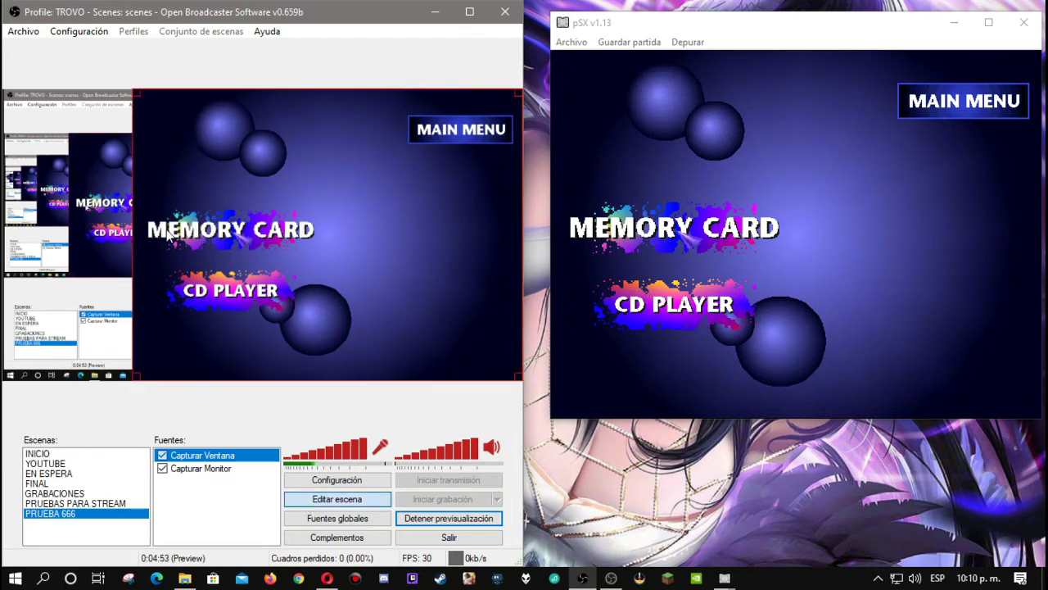
left_click_drag(135, 205, 4, 202)
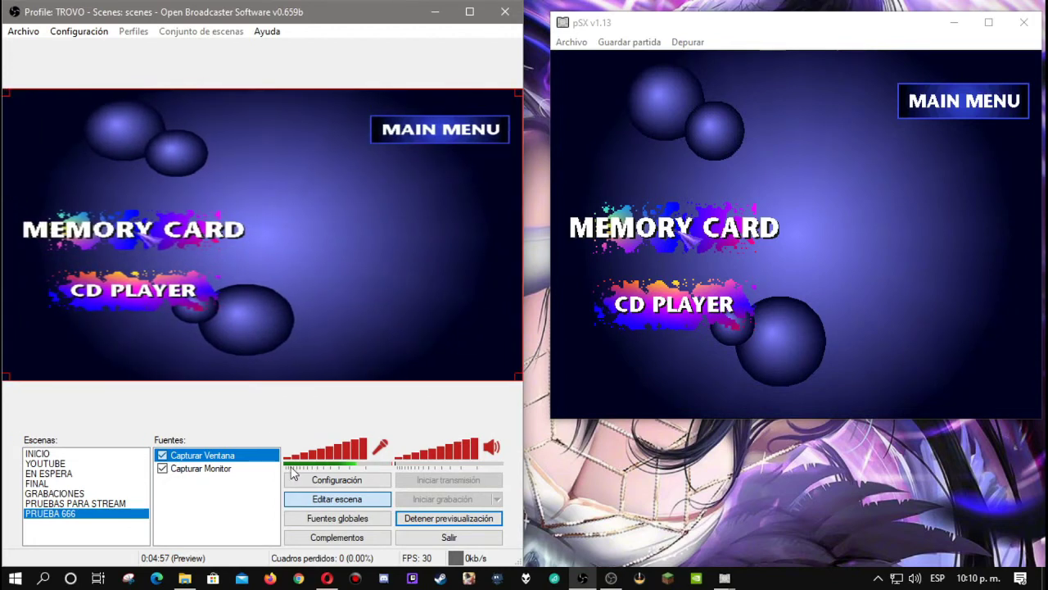
left_click(321, 500)
left_click_drag(322, 18, 339, 18)
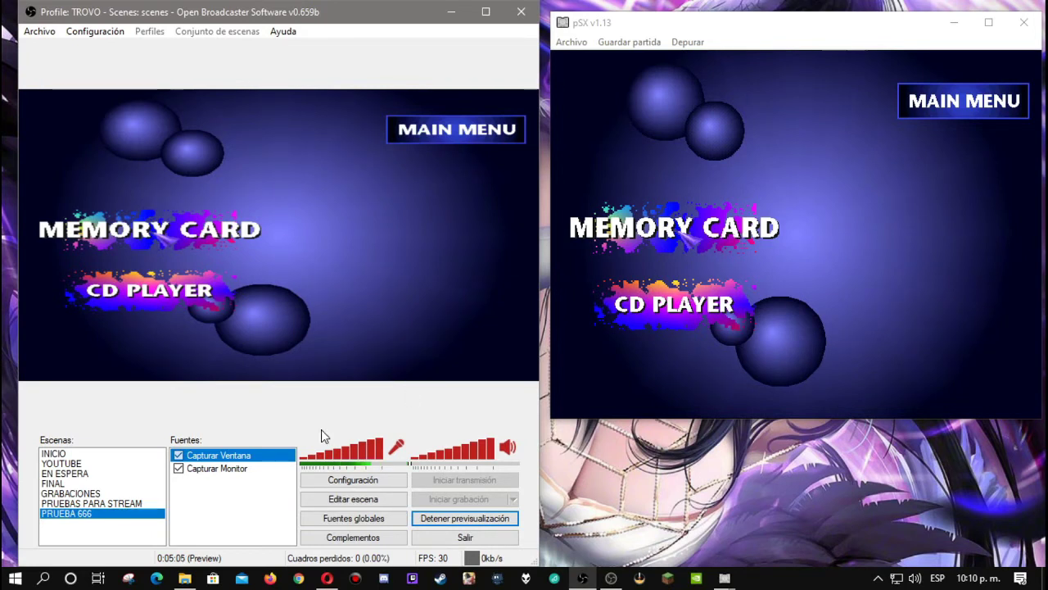
Review the window capture's properties beside the running emulator and close them without changes
left_click(760, 31)
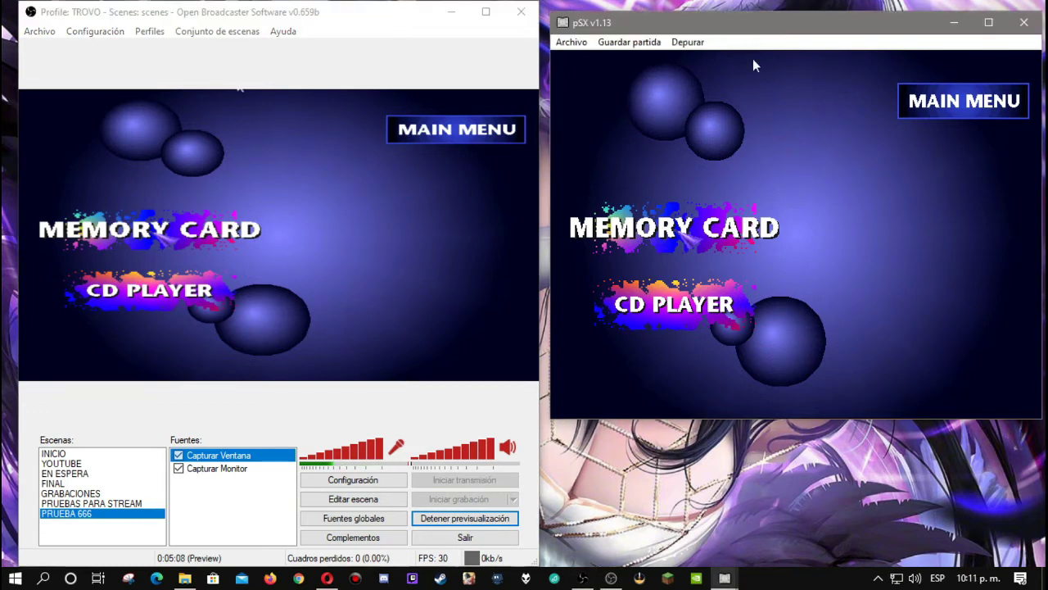
left_click(389, 260)
left_click(219, 470)
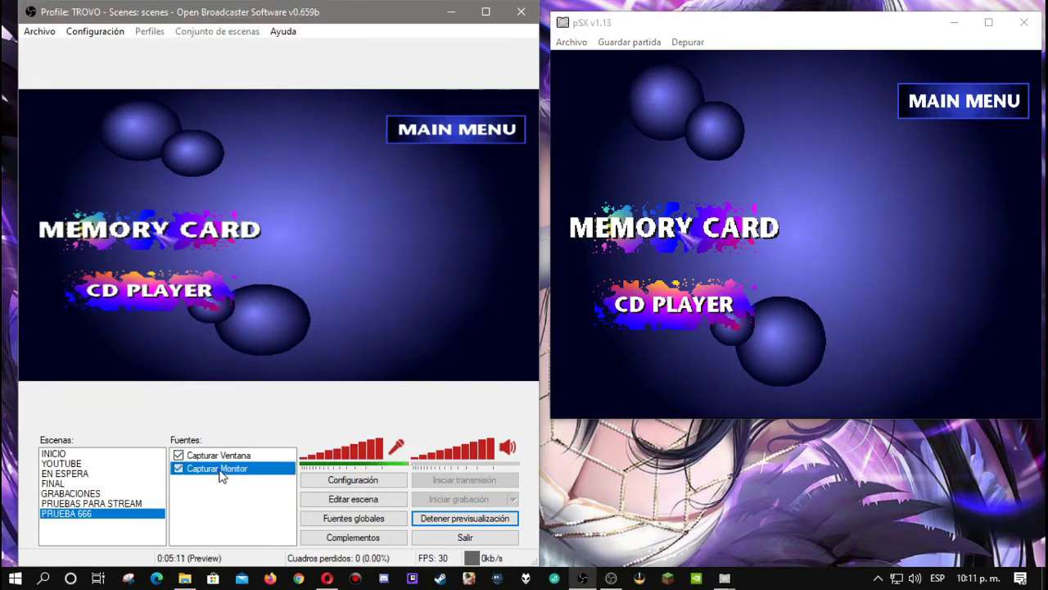
left_click(218, 455)
right_click(217, 455)
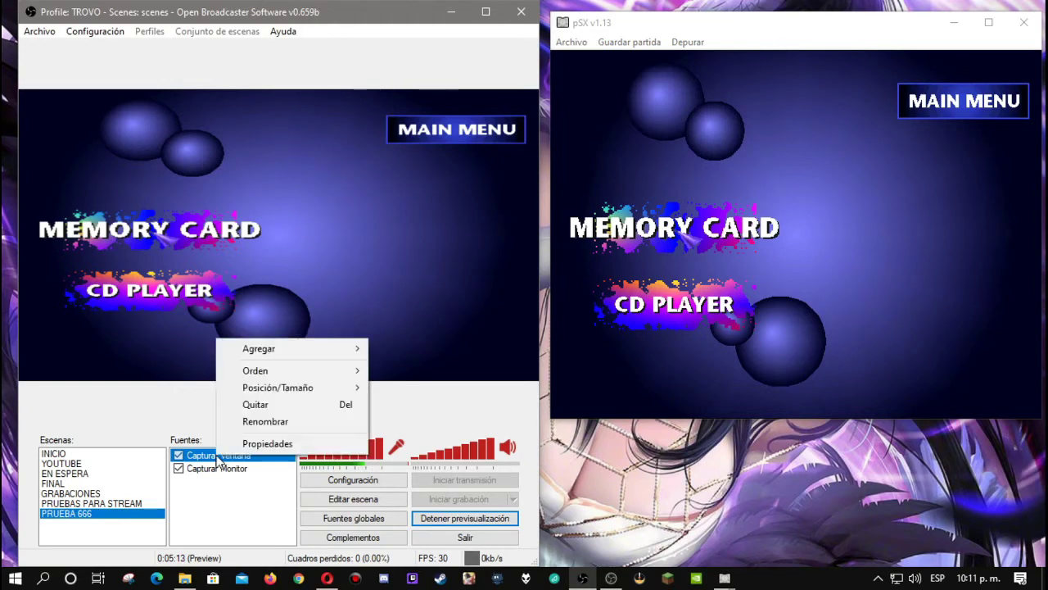
left_click(268, 444)
left_click_drag(513, 73, 309, 63)
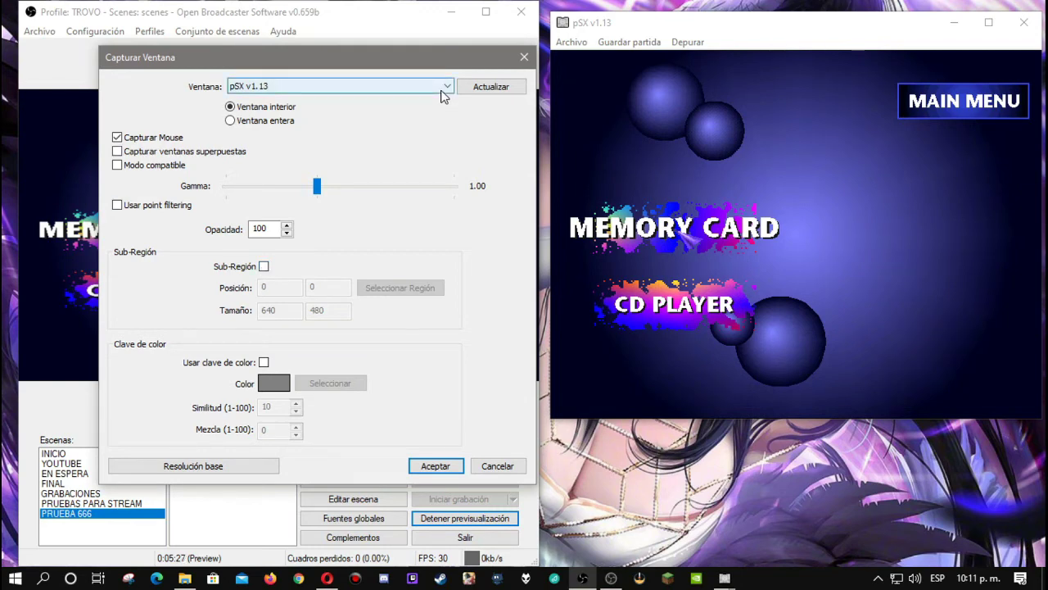
left_click(524, 56)
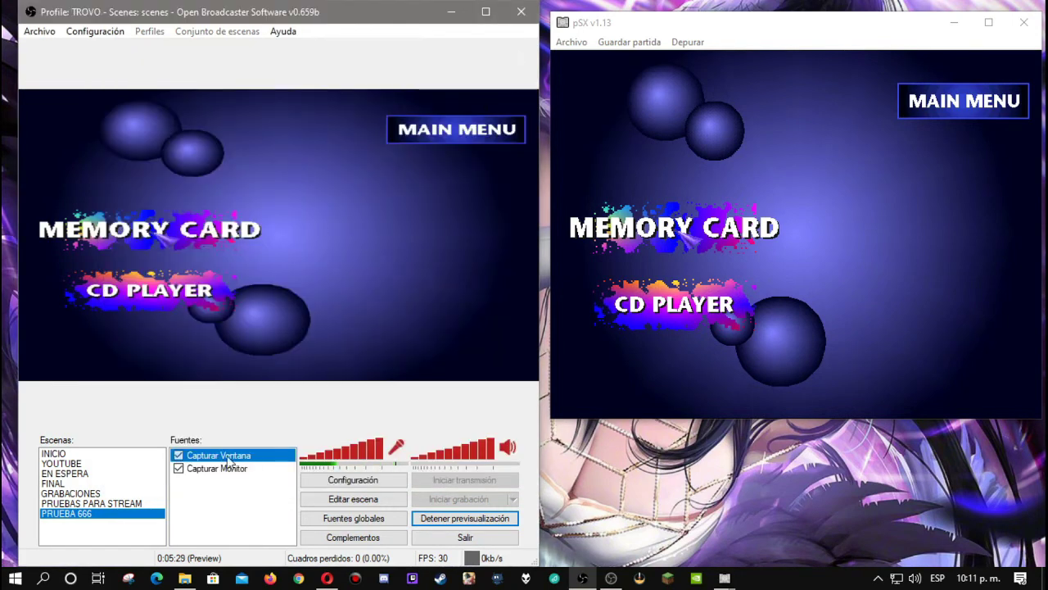
Hide the window capture and add a Capturar Juego source under its default name for the application [psxfin]: pSX v1.13
left_click(179, 456)
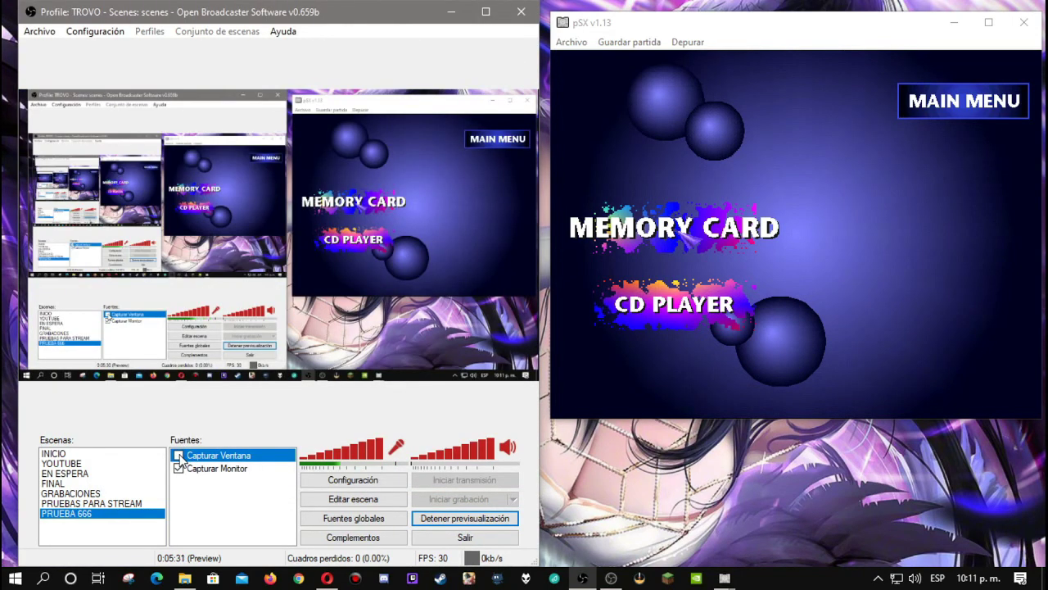
right_click(201, 495)
mouse_move(219, 512)
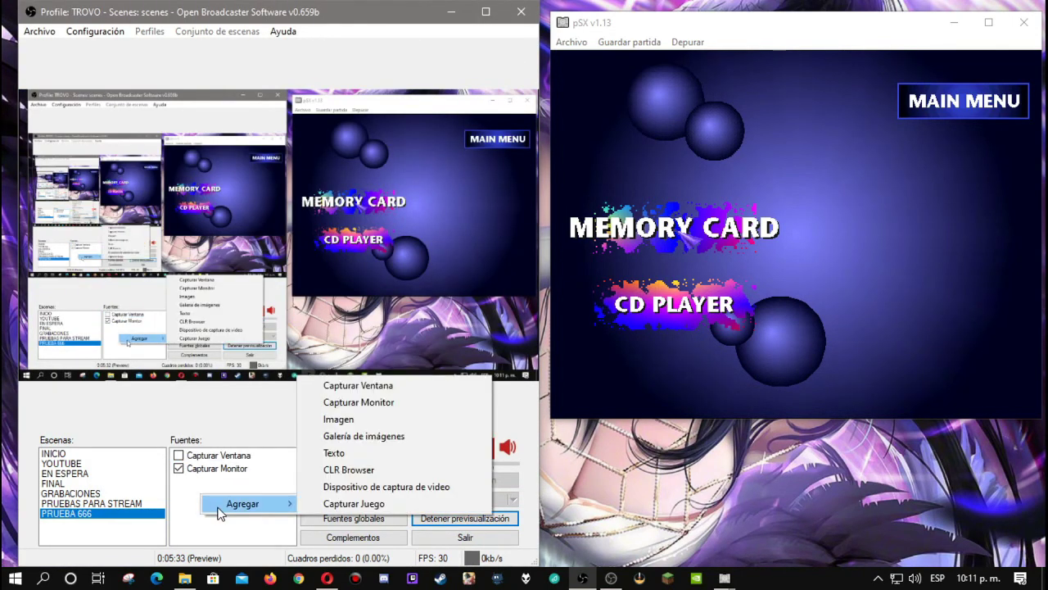
left_click(348, 506)
left_click(580, 308)
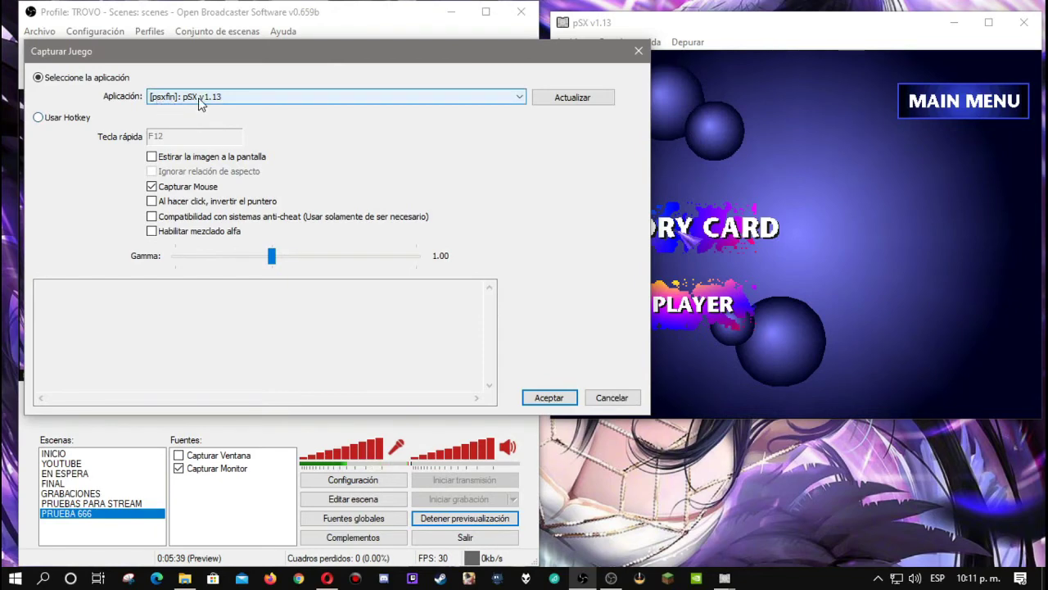
left_click(549, 397)
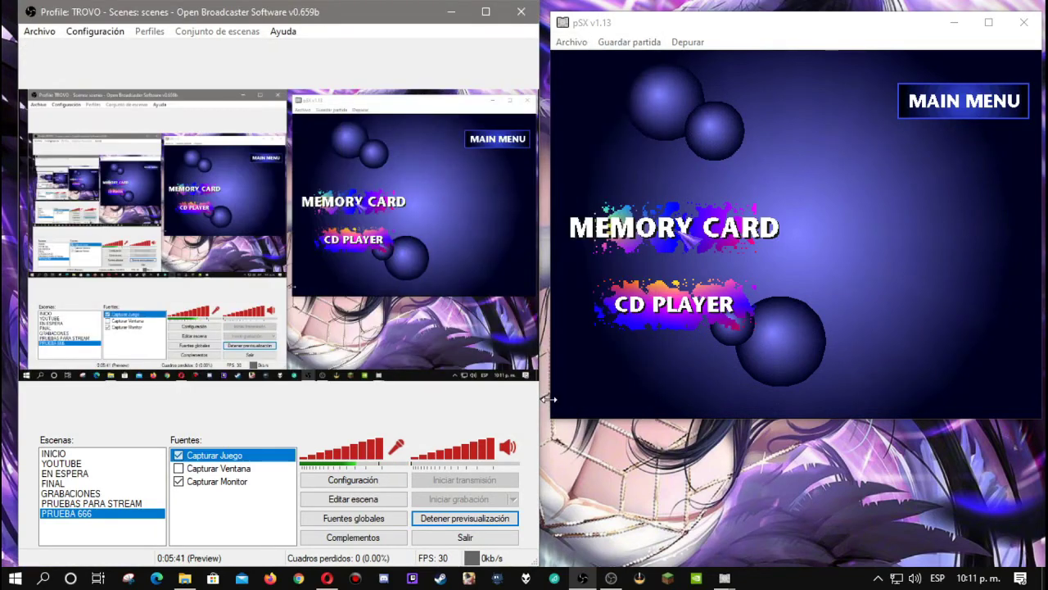
In scene editing, hide the monitor capture, then shrink the game capture's frame and move it near the canvas centre
left_click(321, 498)
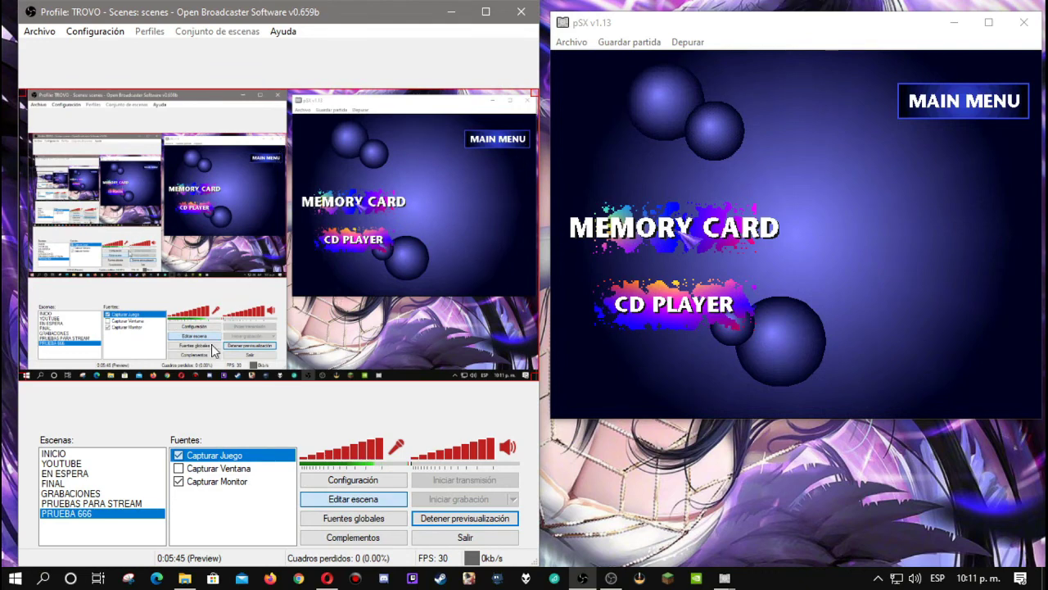
left_click(179, 481)
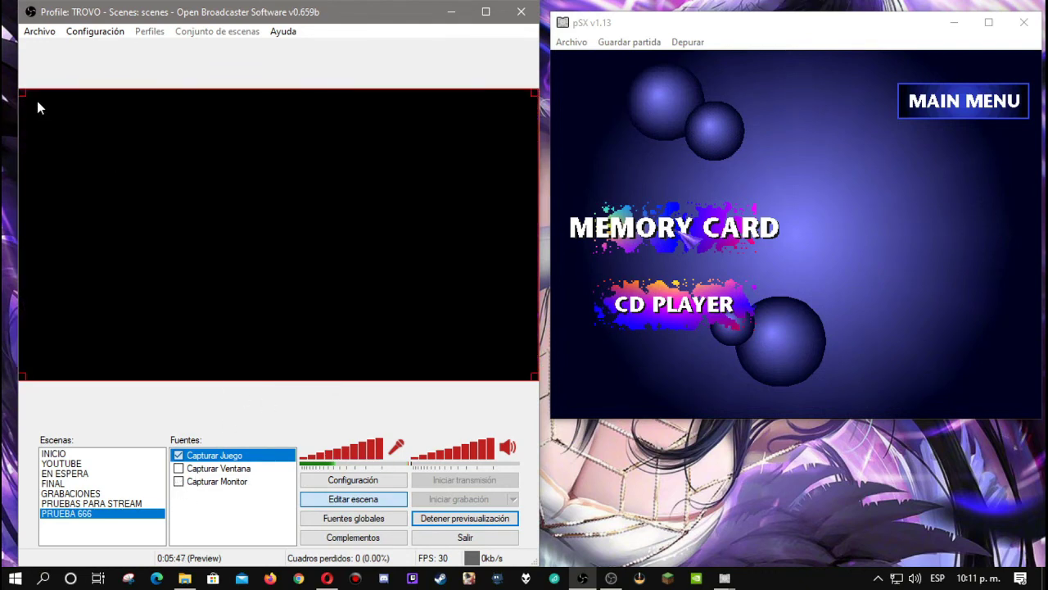
left_click_drag(25, 95, 84, 134)
left_click_drag(295, 251, 289, 231)
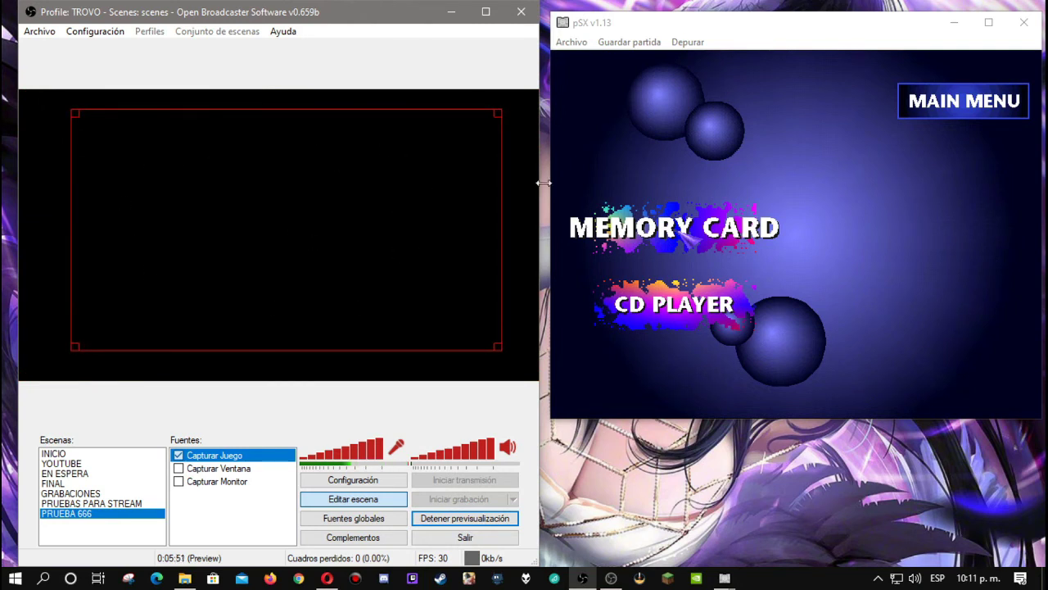
Activate the pSX window for capture, fit the game capture's frame to the whole canvas and end scene editing
left_click(800, 24)
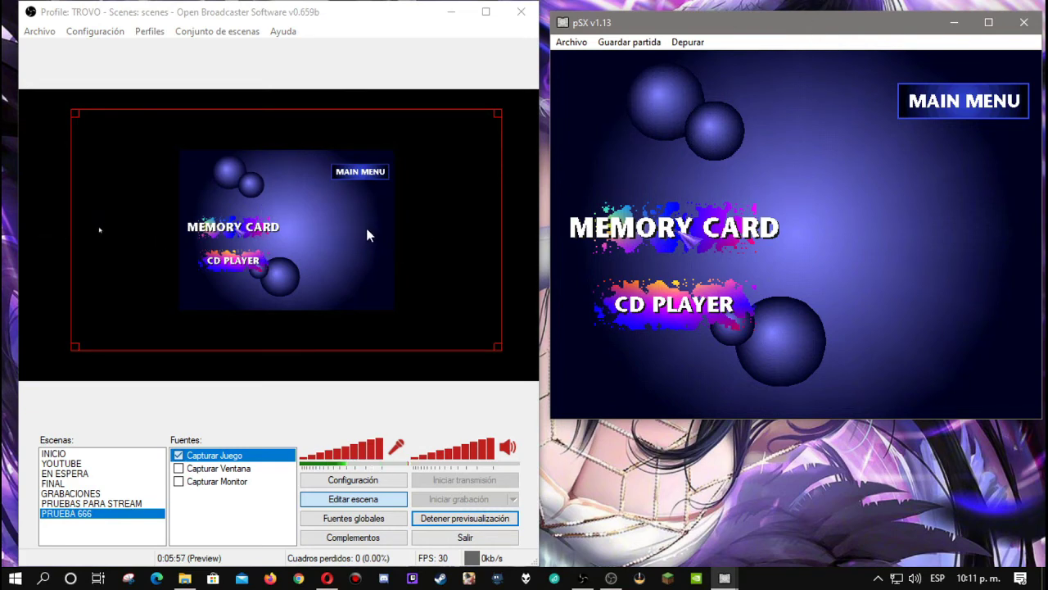
left_click(313, 226)
left_click_drag(314, 225, 287, 226)
key("ctrl+f")
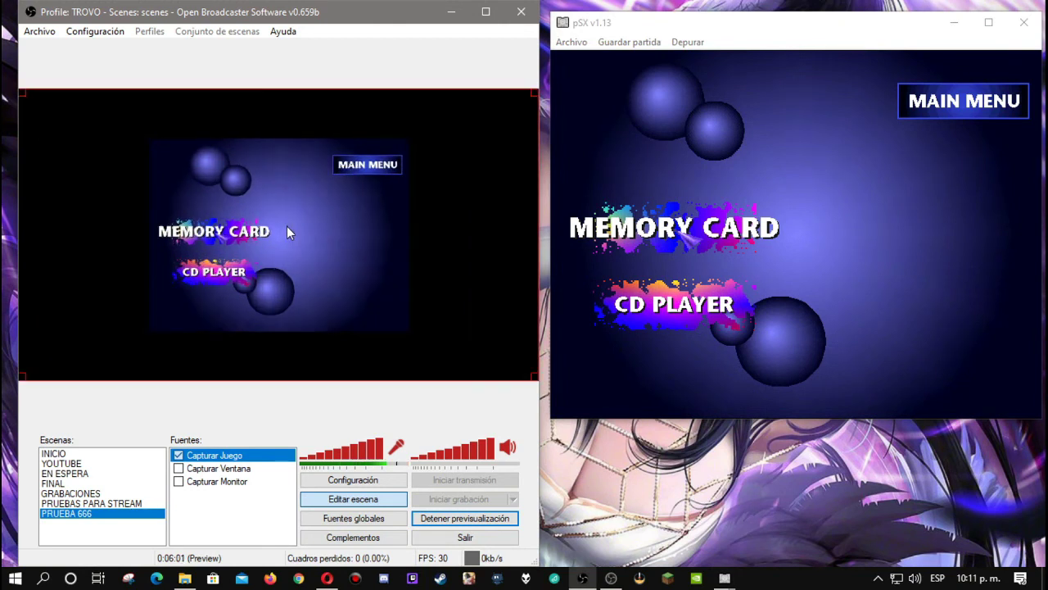
left_click(324, 501)
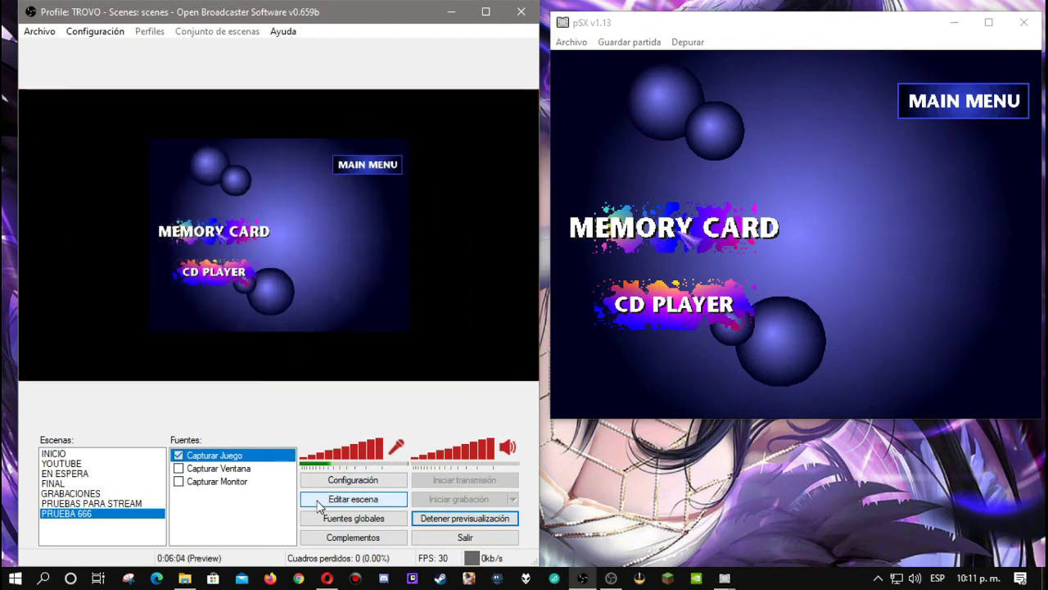
Enable Estirar la imagen a la pantalla in the game capture's properties and reactivate the pSX window
right_click(228, 456)
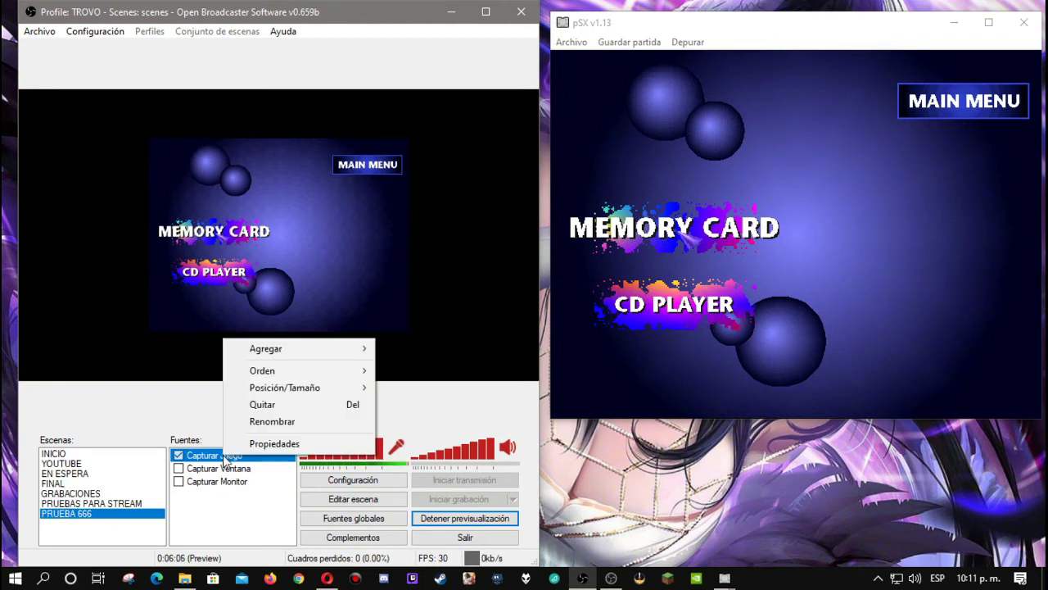
left_click(257, 445)
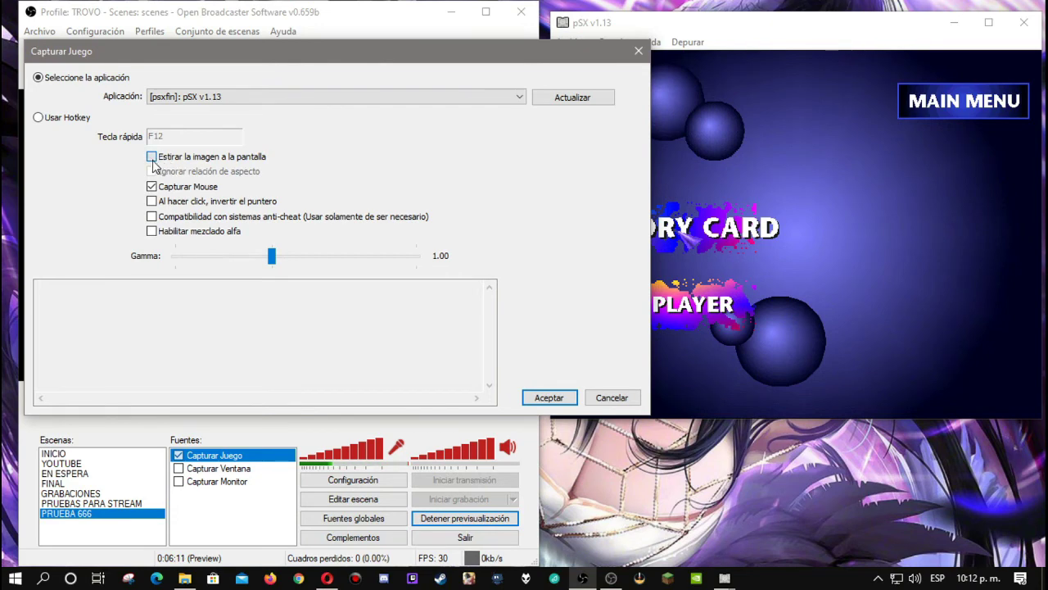
left_click(152, 156)
left_click_drag(285, 58, 619, 90)
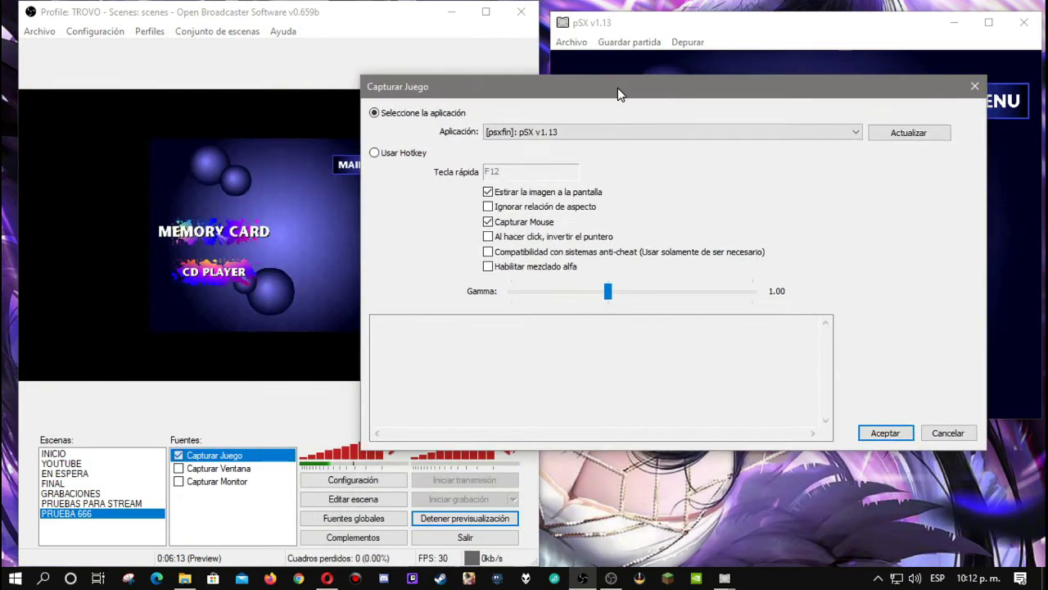
left_click(877, 434)
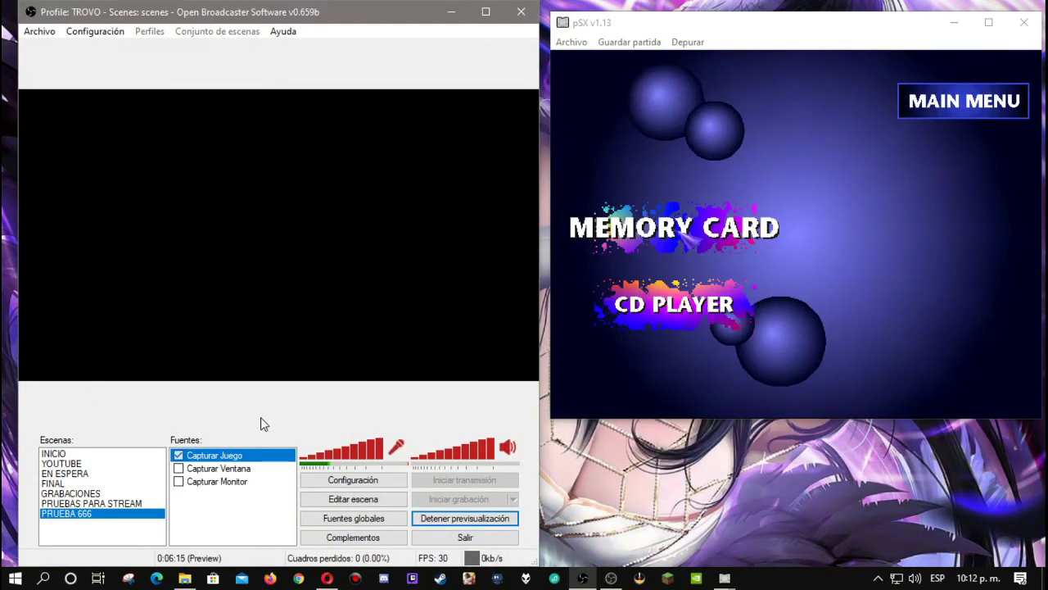
left_click(818, 29)
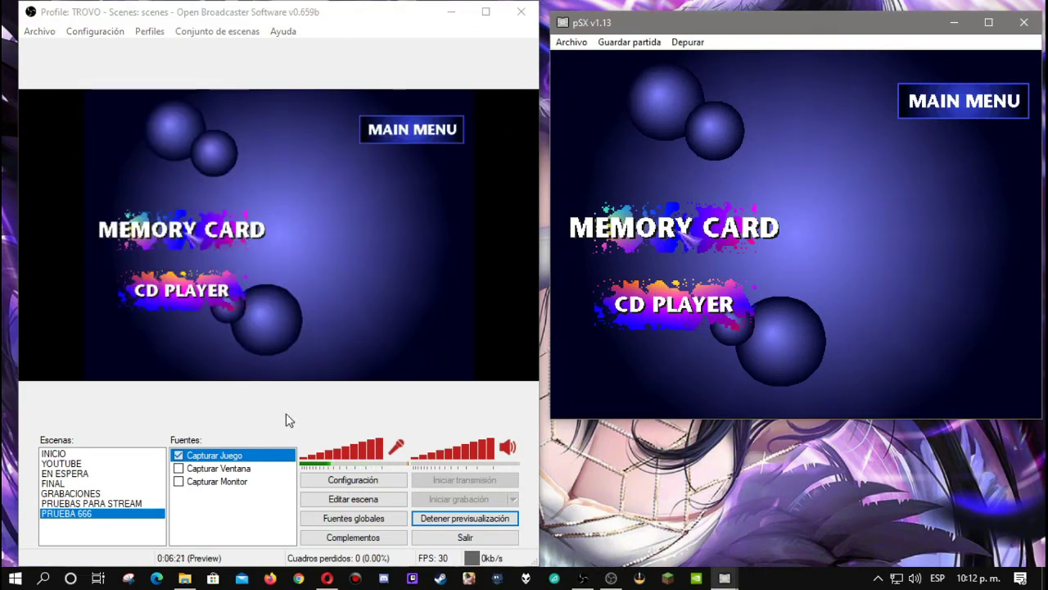
Enable Ignorar relación de aspecto in the game capture's properties and reactivate the pSX window
right_click(255, 456)
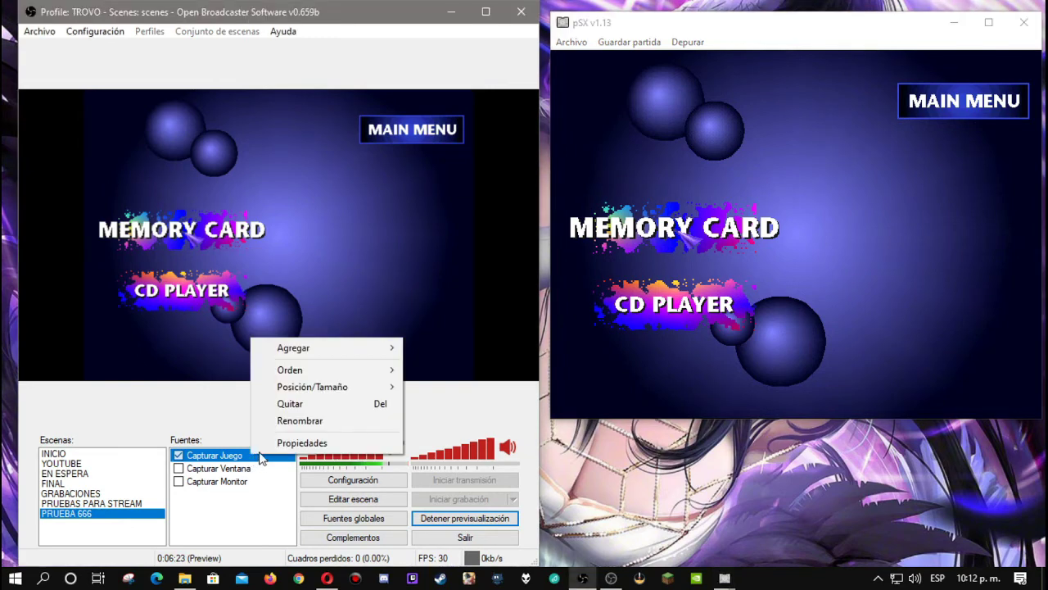
left_click(264, 446)
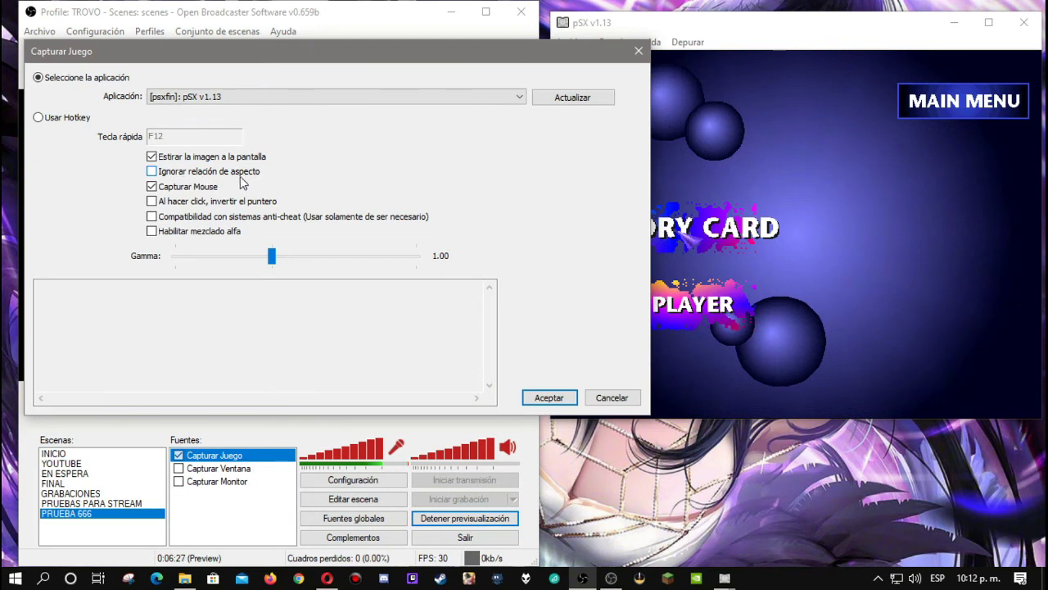
left_click(152, 172)
left_click(546, 397)
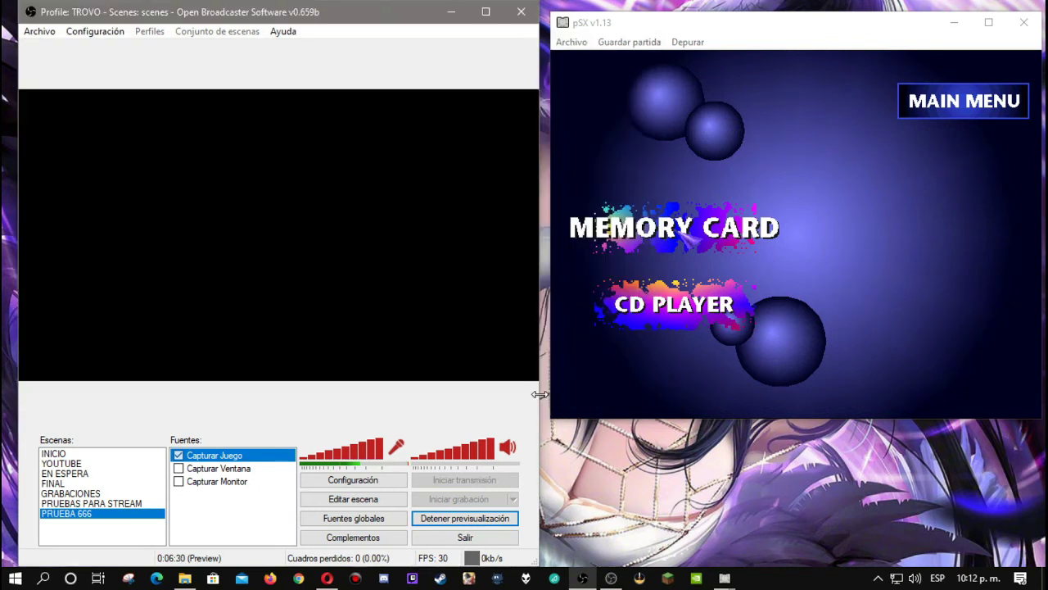
left_click(782, 30)
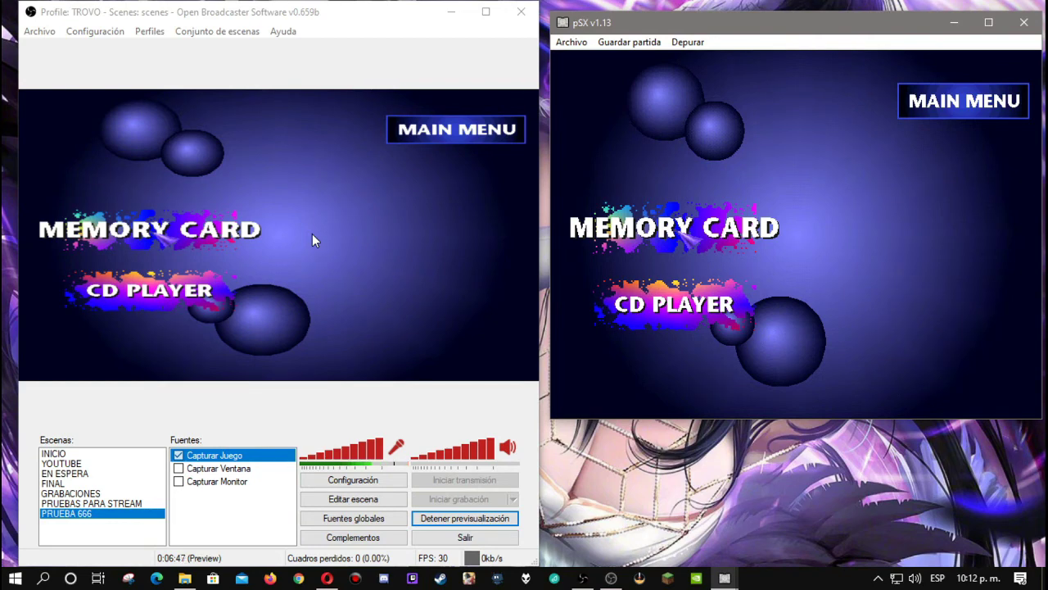
Switch to OBS 25.0.4 to check the ongoing recording, and minimise its window again
left_click(611, 578)
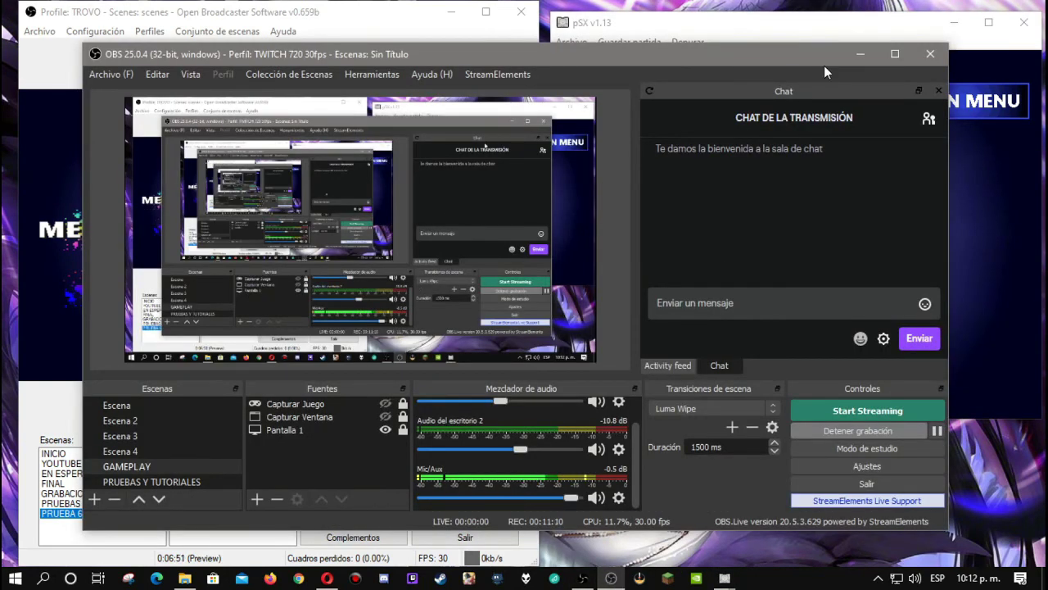
left_click(860, 54)
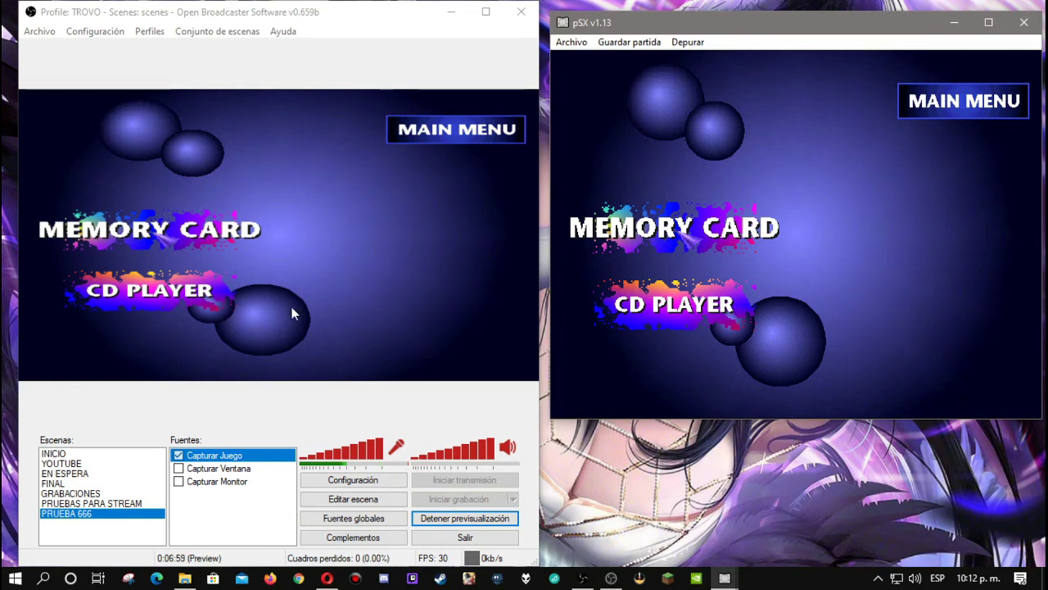
Examine the base resolution, FPS and Escalado de resolución options in the Video configuration, then close it without changes
mouse_move(328, 578)
left_click(341, 477)
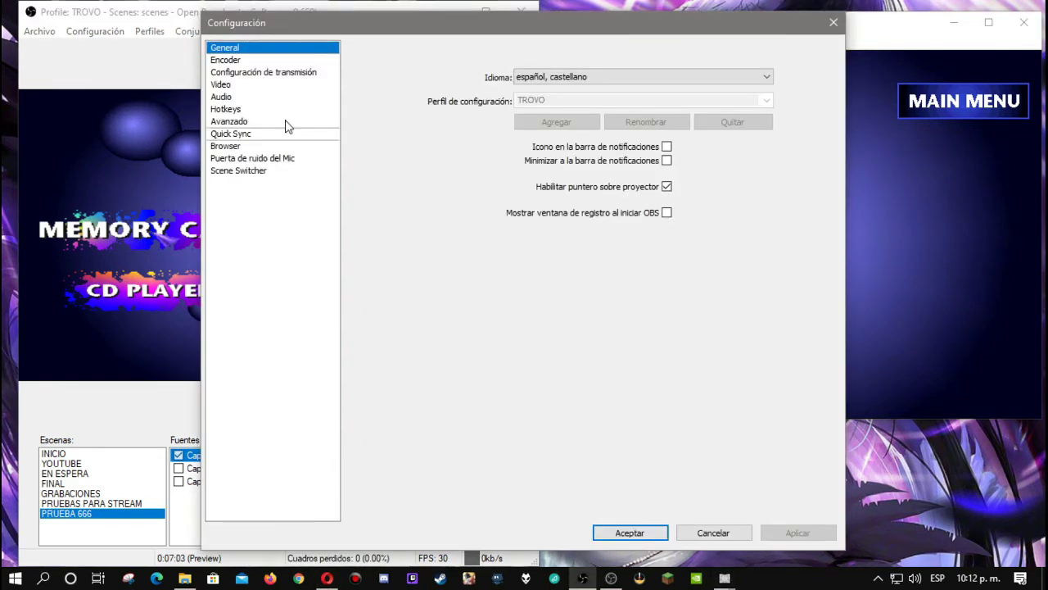
left_click(221, 85)
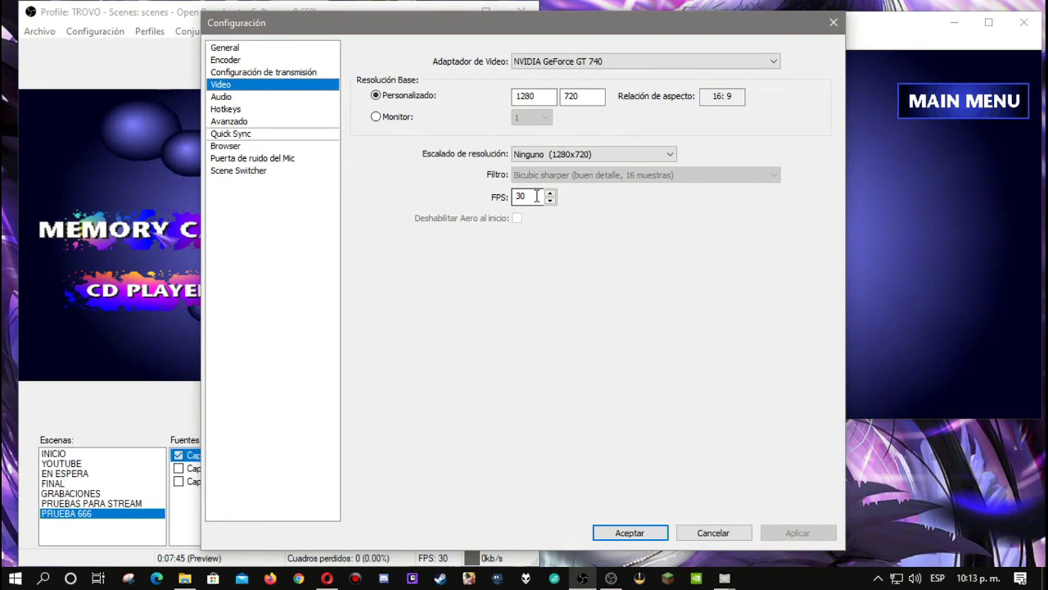
left_click(670, 155)
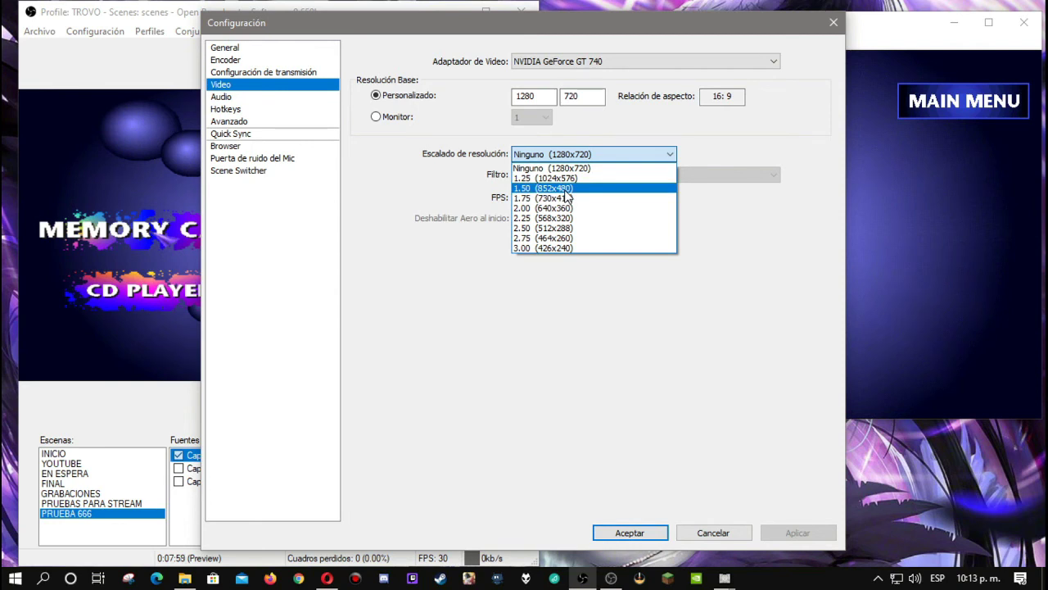
left_click(532, 349)
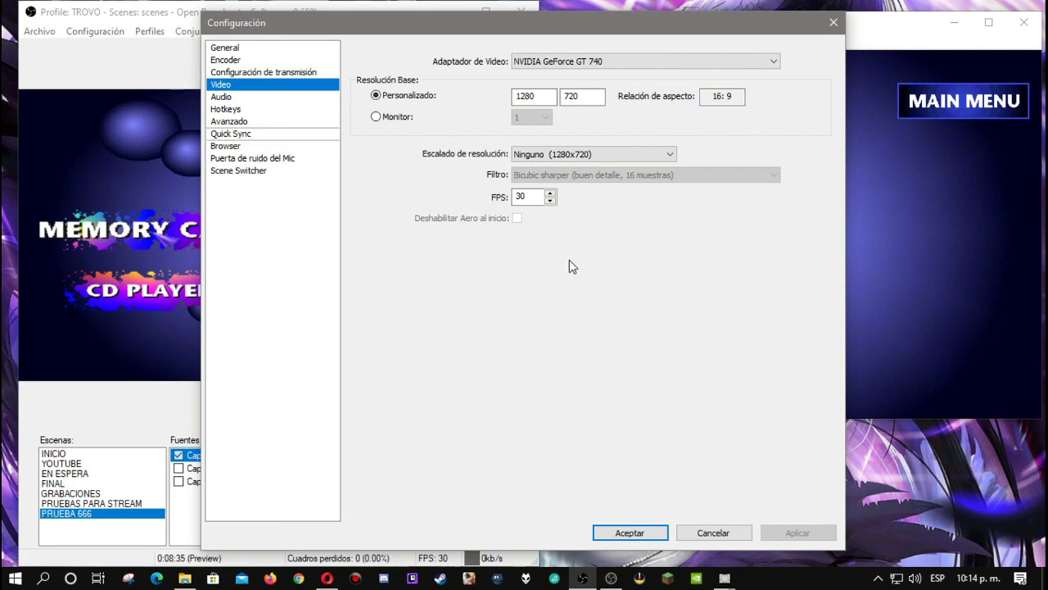
left_click(833, 23)
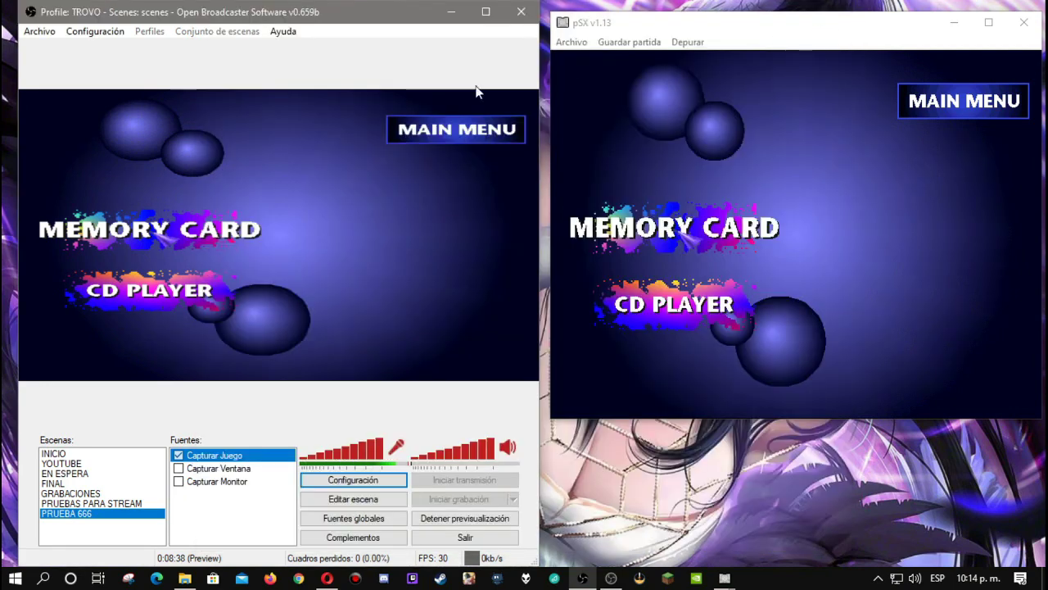